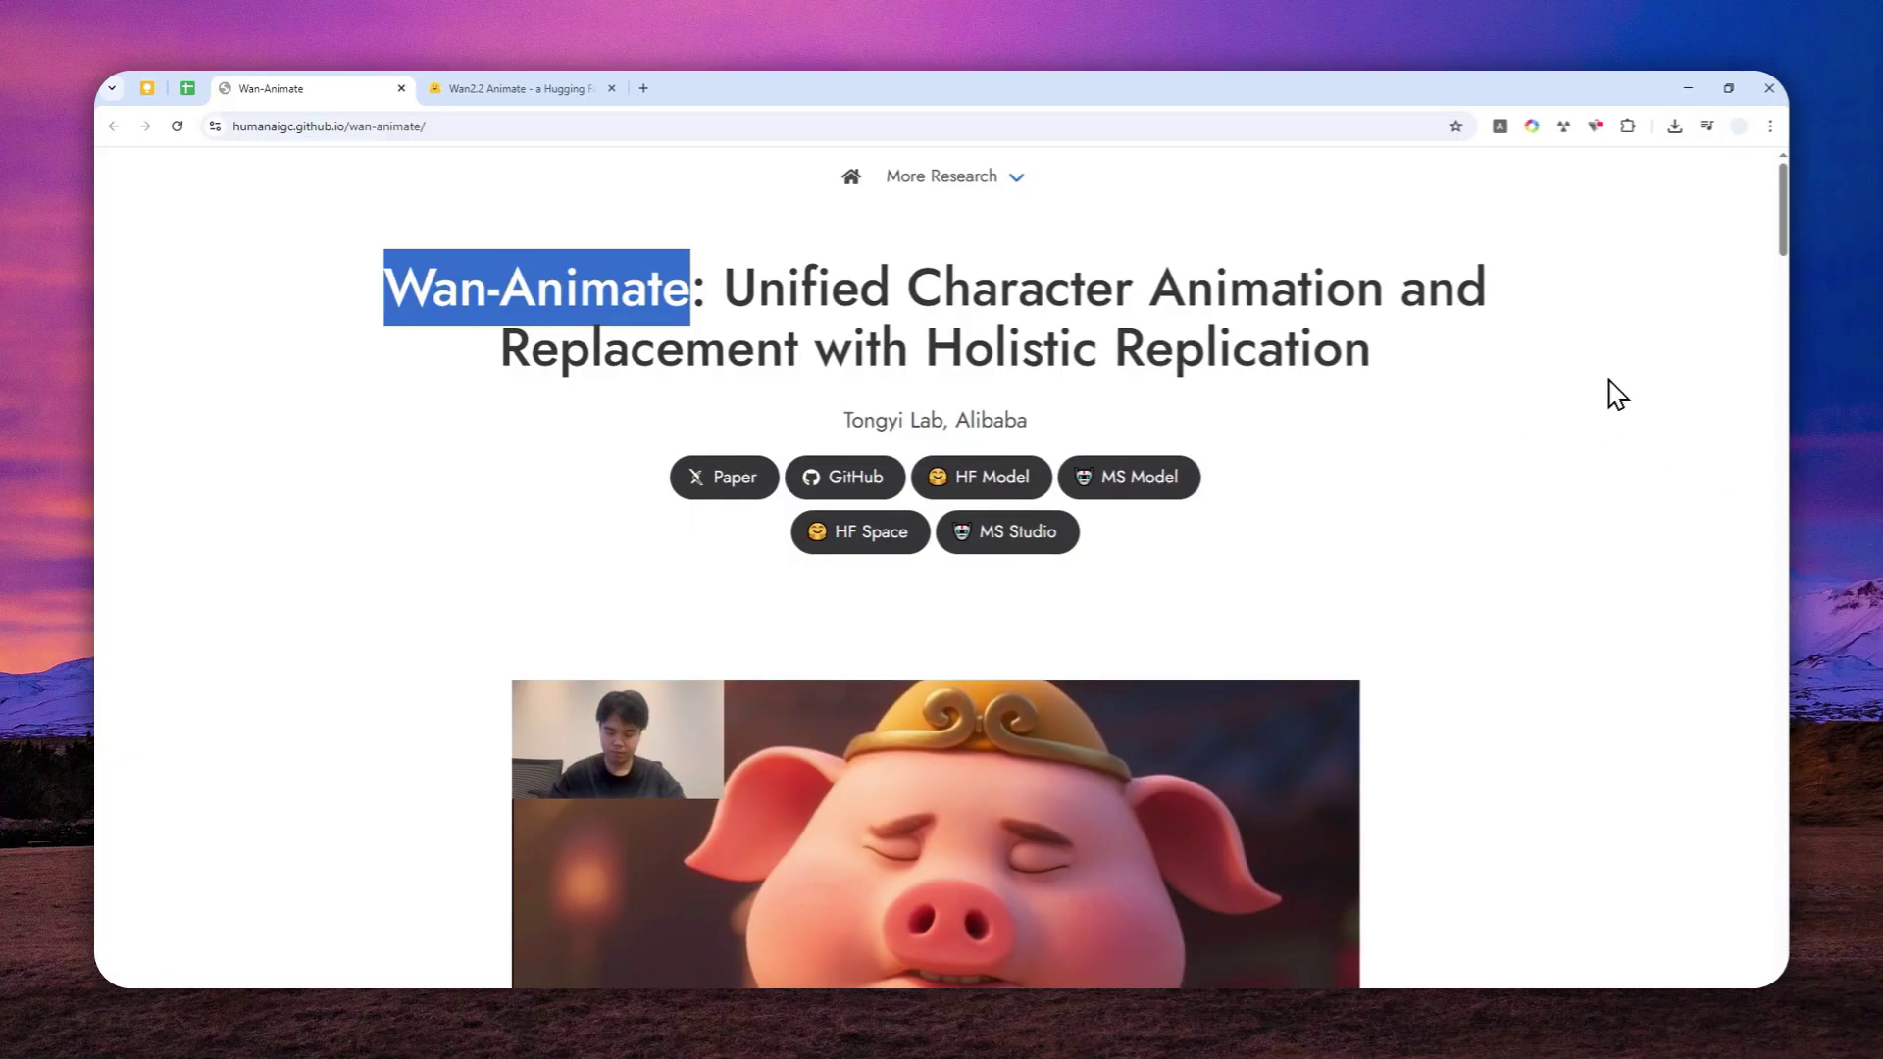
Browse the Wan2.2-Animate Hugging Face demo's reference image, template video and mode options.
{"action": "scroll", "coordinate": [1638, 461], "scroll_direction": "down", "scroll_amount": 9}
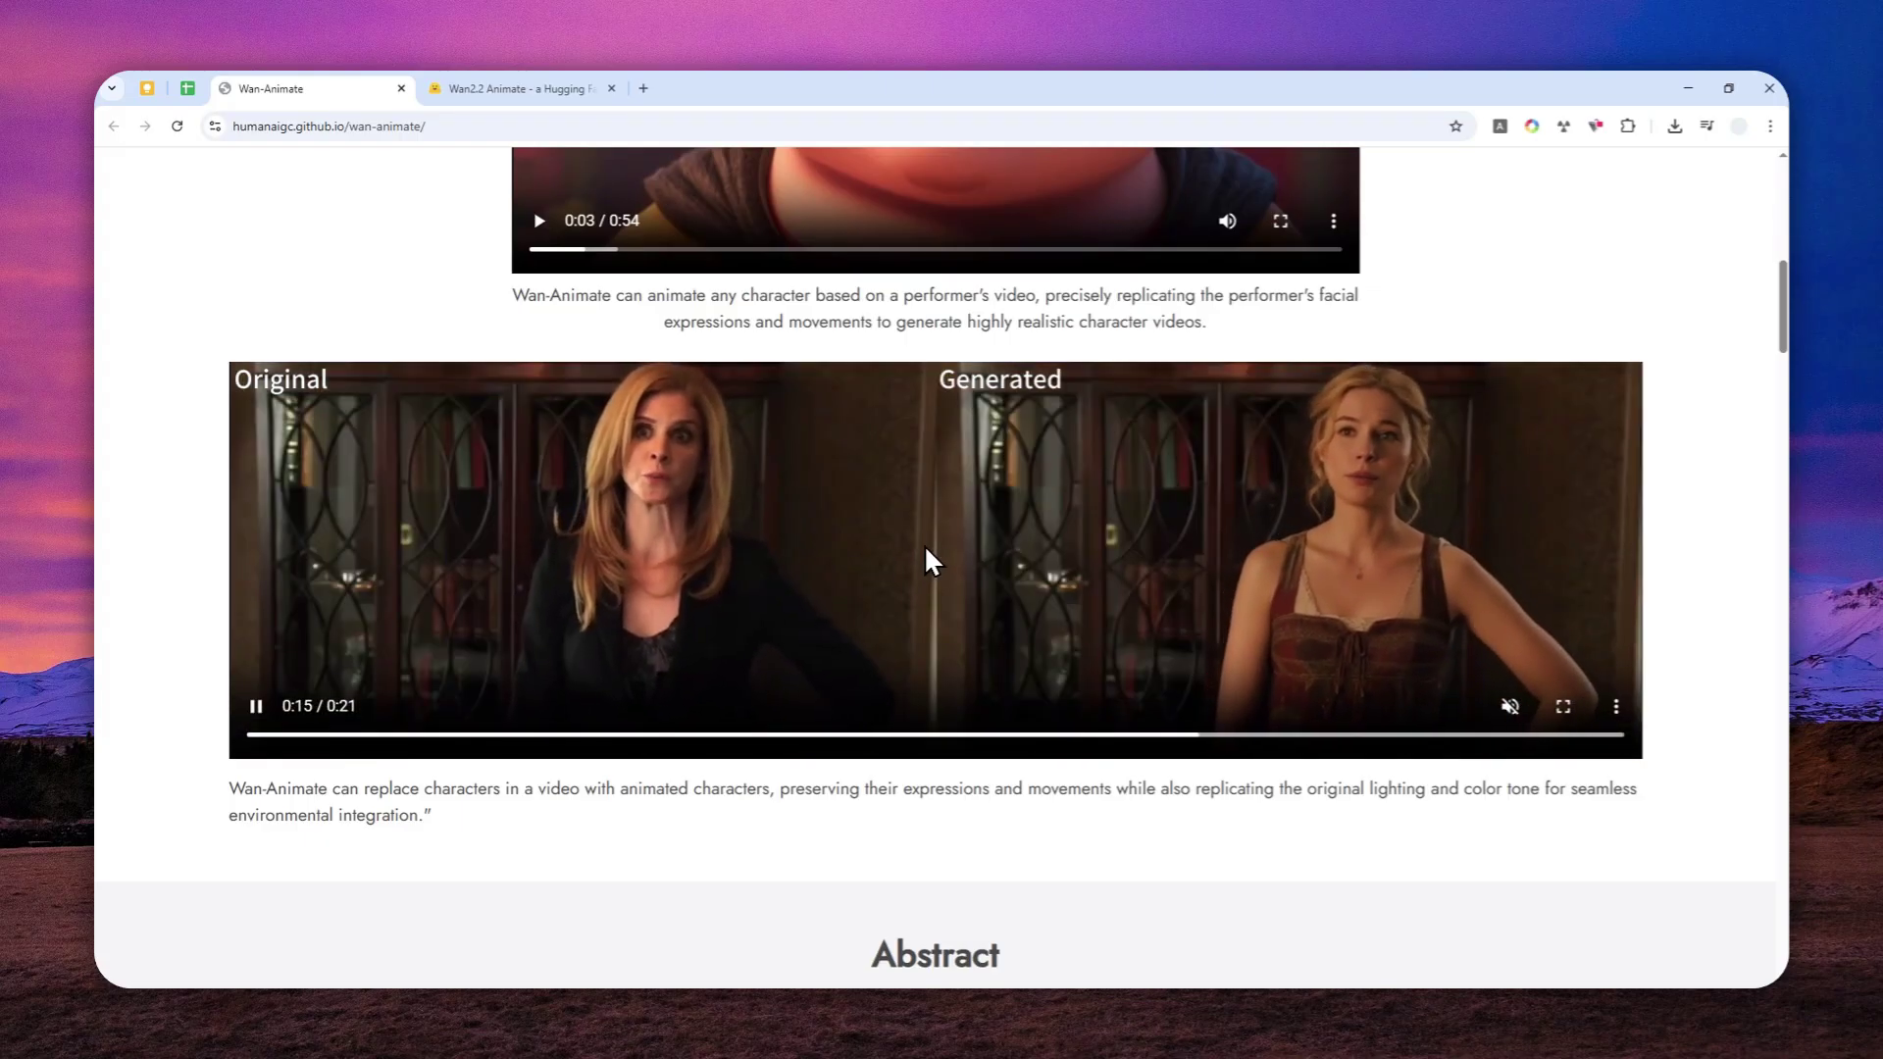
{"action": "scroll", "coordinate": [829, 416], "scroll_direction": "up", "scroll_amount": 9}
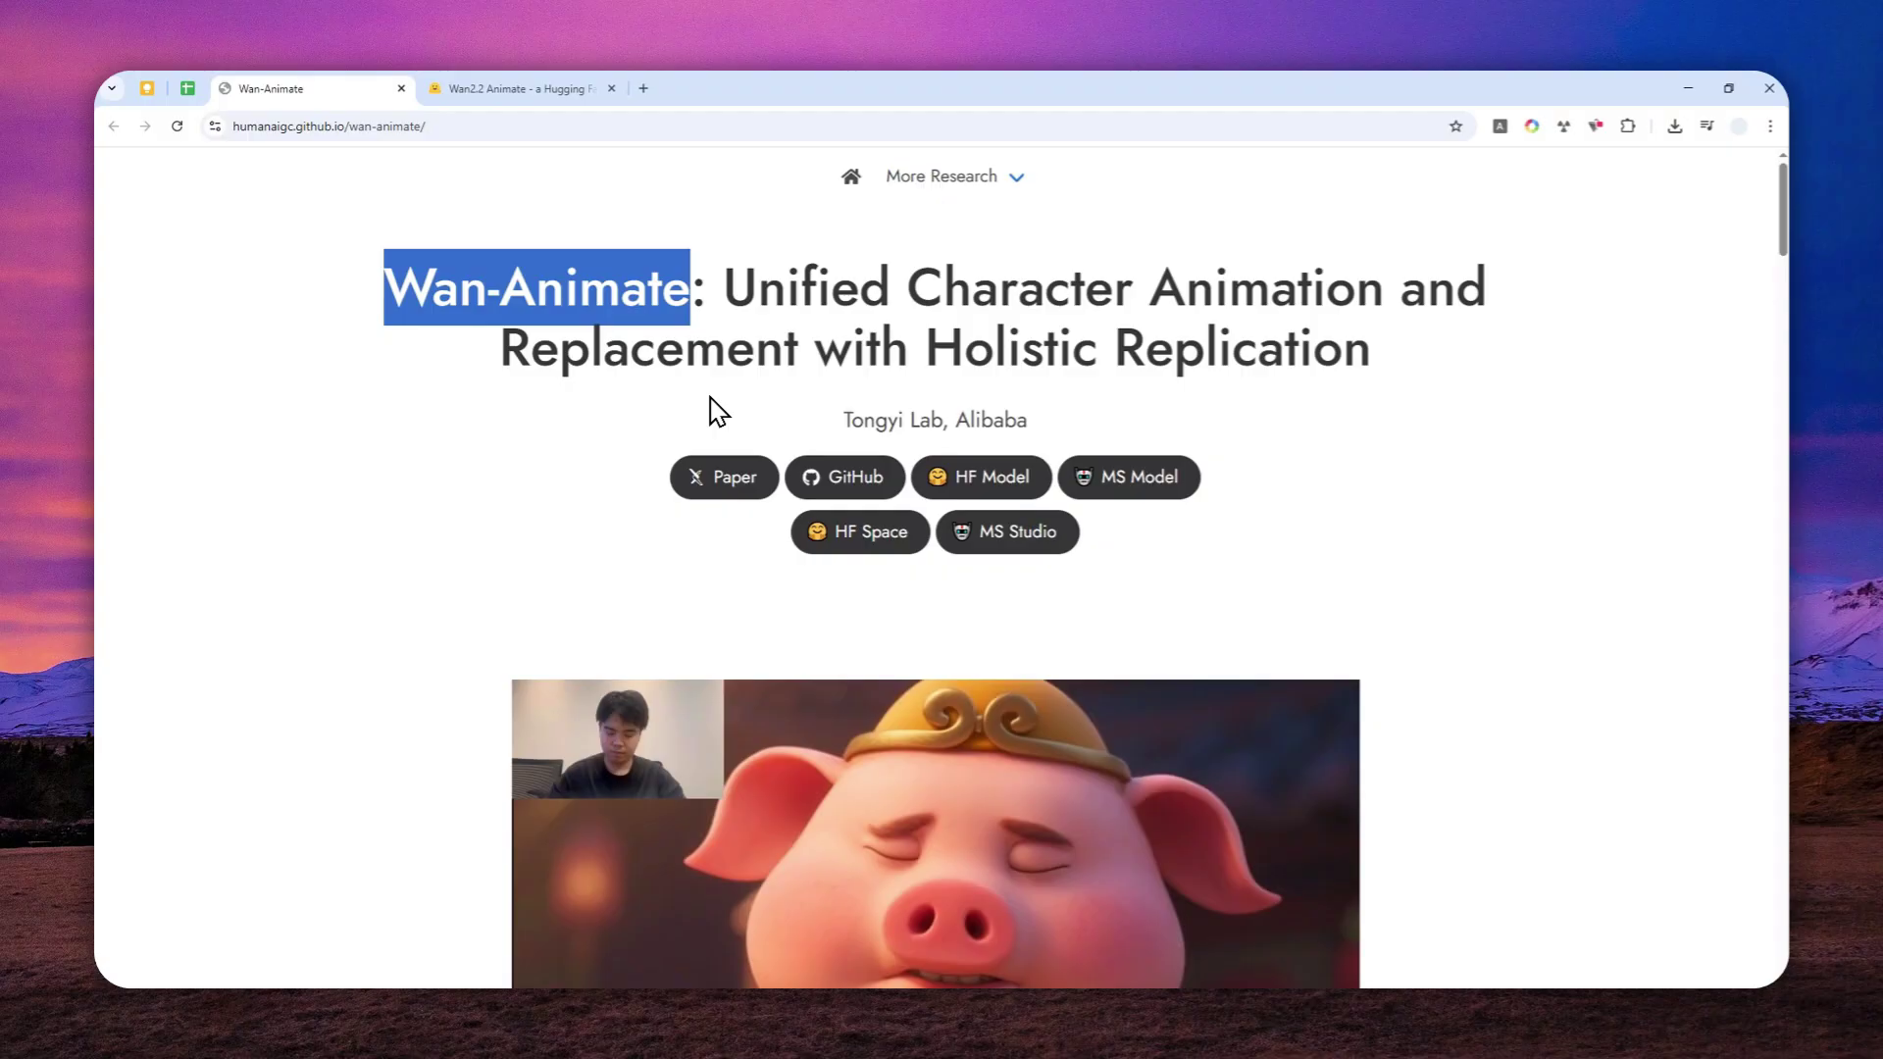
{"action": "left_click", "coordinate": [548, 88]}
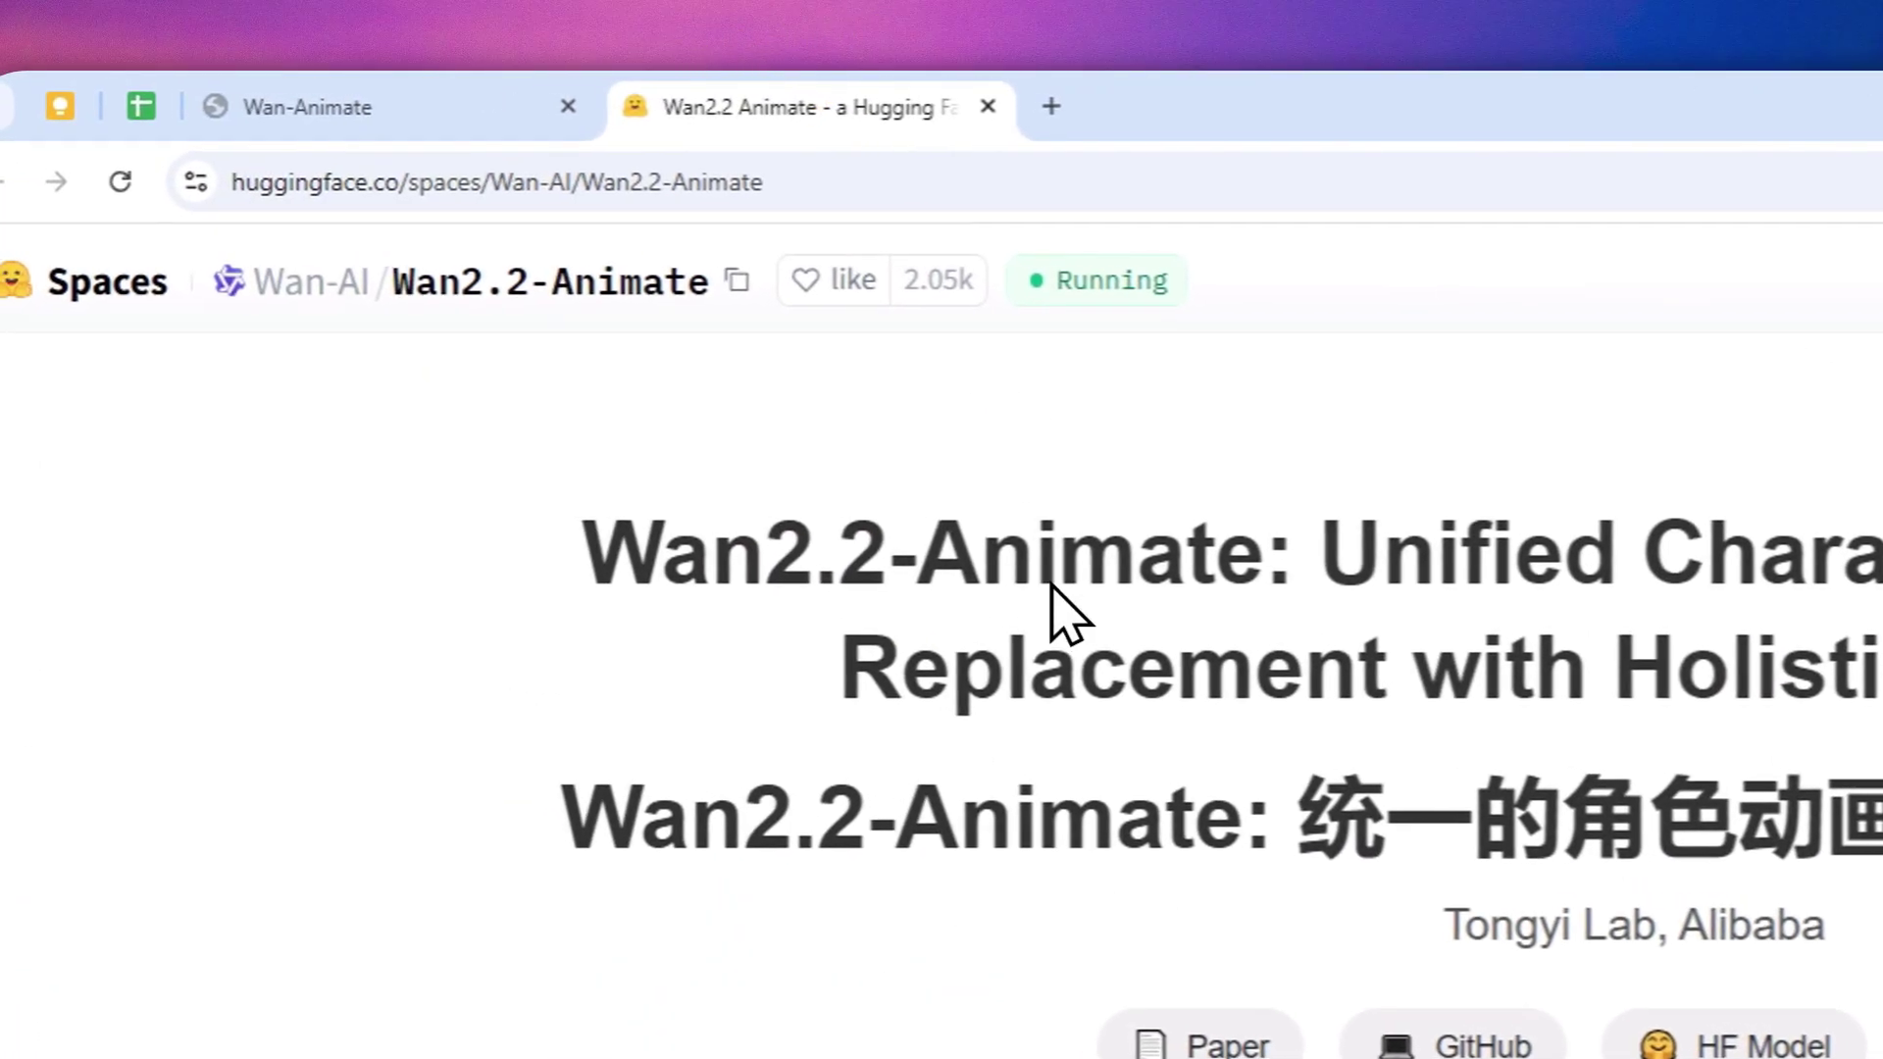
{"action": "left_click", "coordinate": [834, 187]}
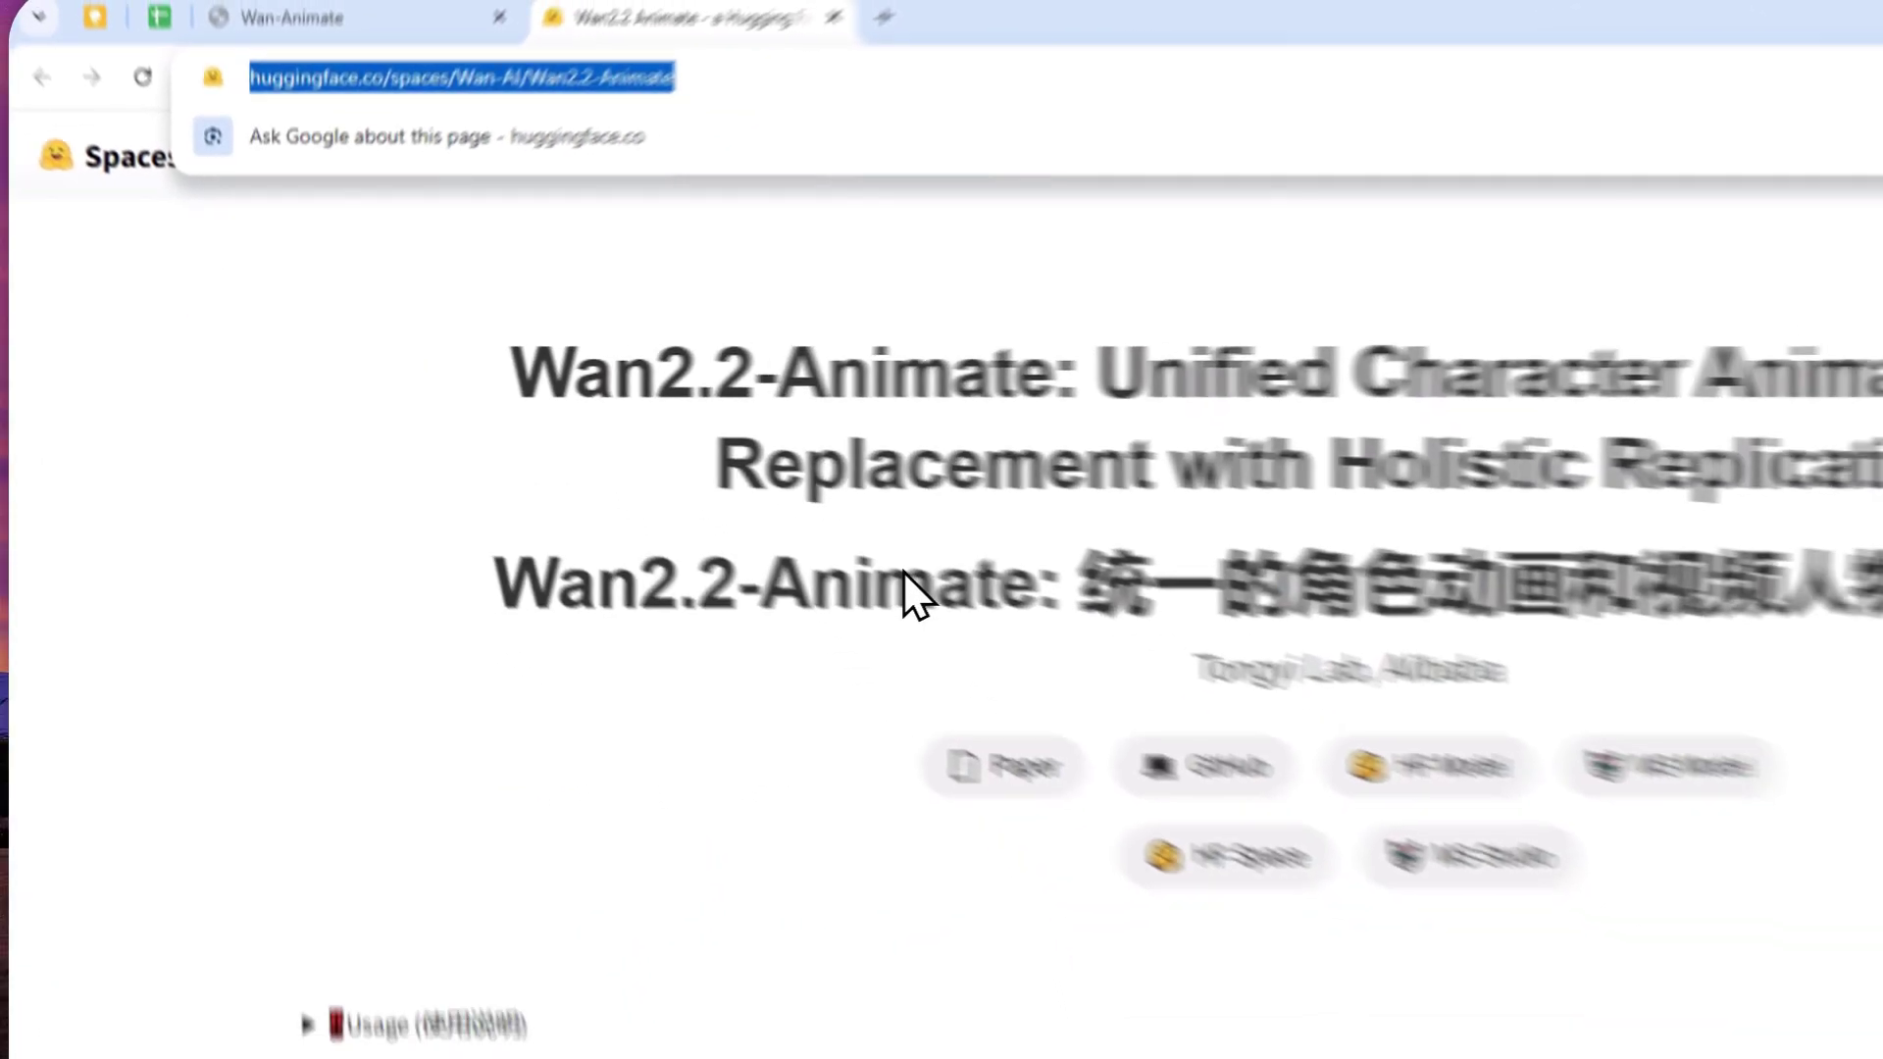
{"action": "scroll", "coordinate": [856, 472], "scroll_direction": "down", "scroll_amount": 5}
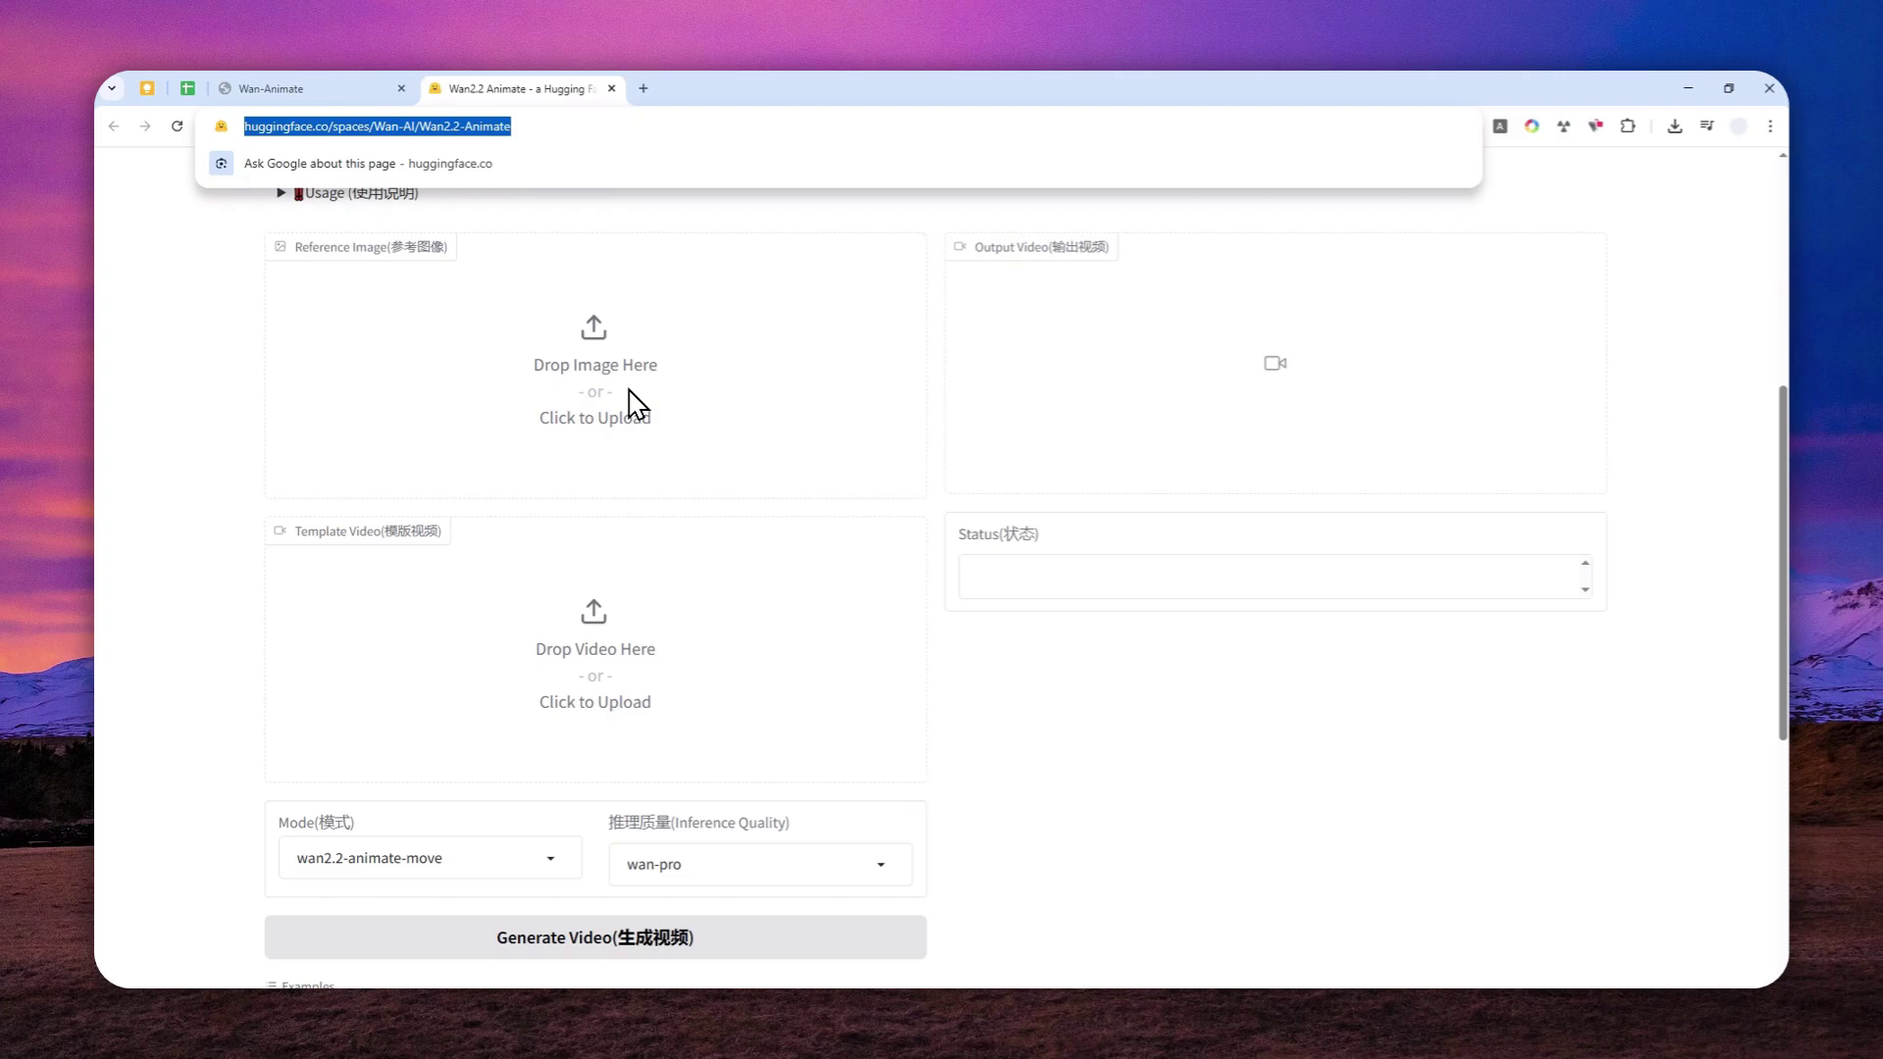
{"action": "scroll", "coordinate": [639, 413], "scroll_direction": "up", "scroll_amount": 5}
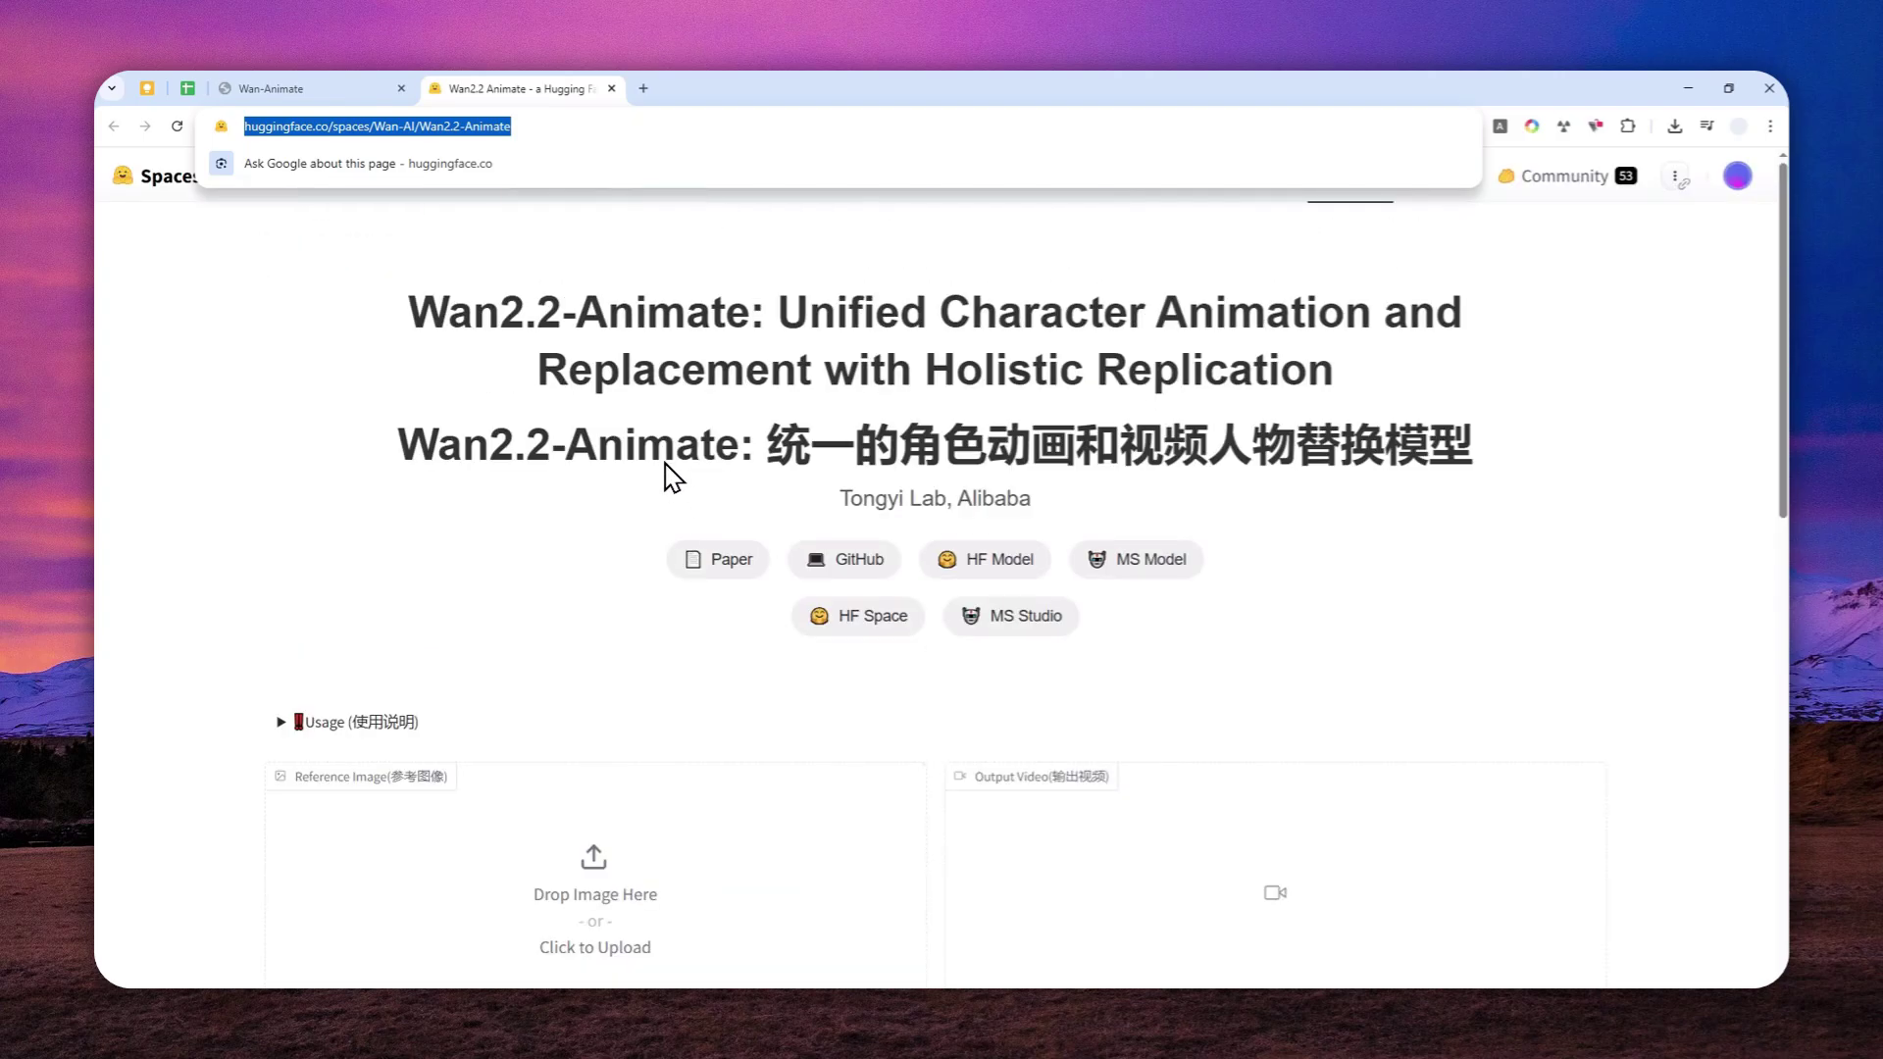
In a new tab, enter 'wan' and load create.wan.video.
{"action": "left_click", "coordinate": [642, 89]}
{"action": "type", "text": "wan.video"}
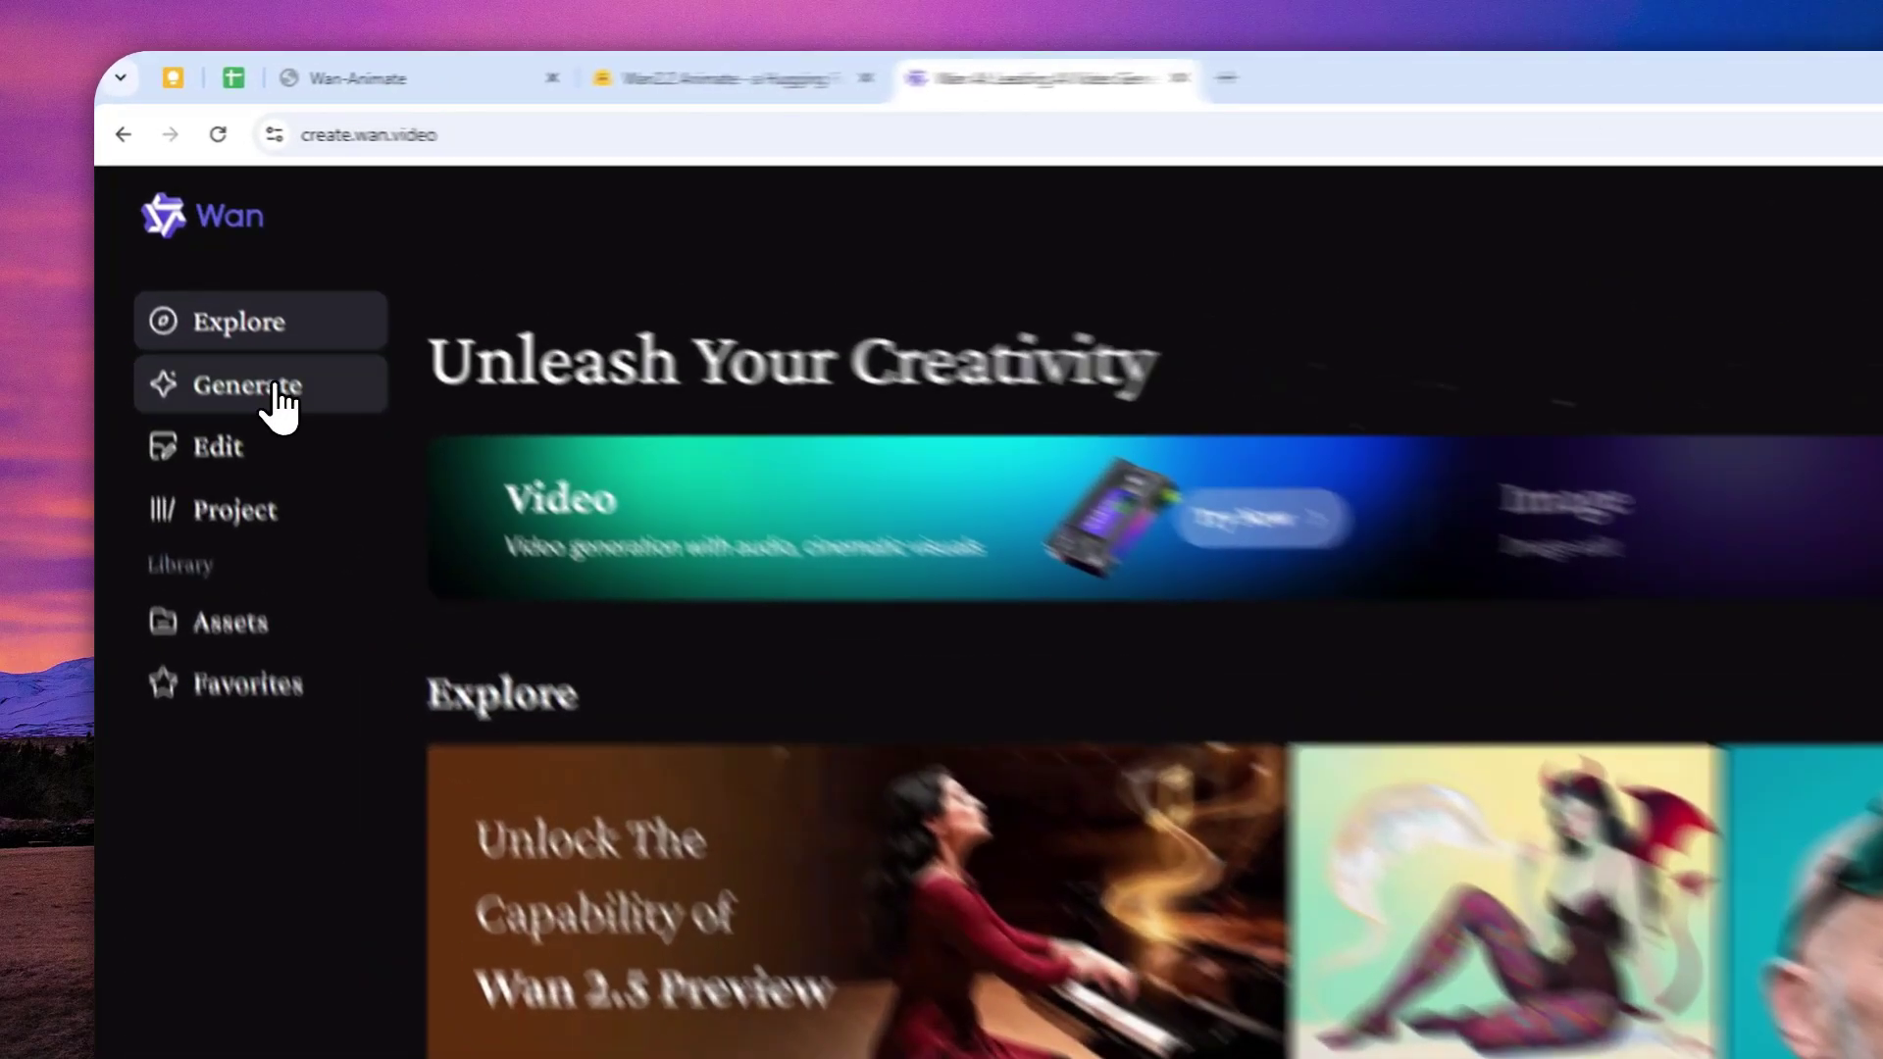
Go to the generation page and switch the media type to Avatar.
{"action": "left_click", "coordinate": [277, 387]}
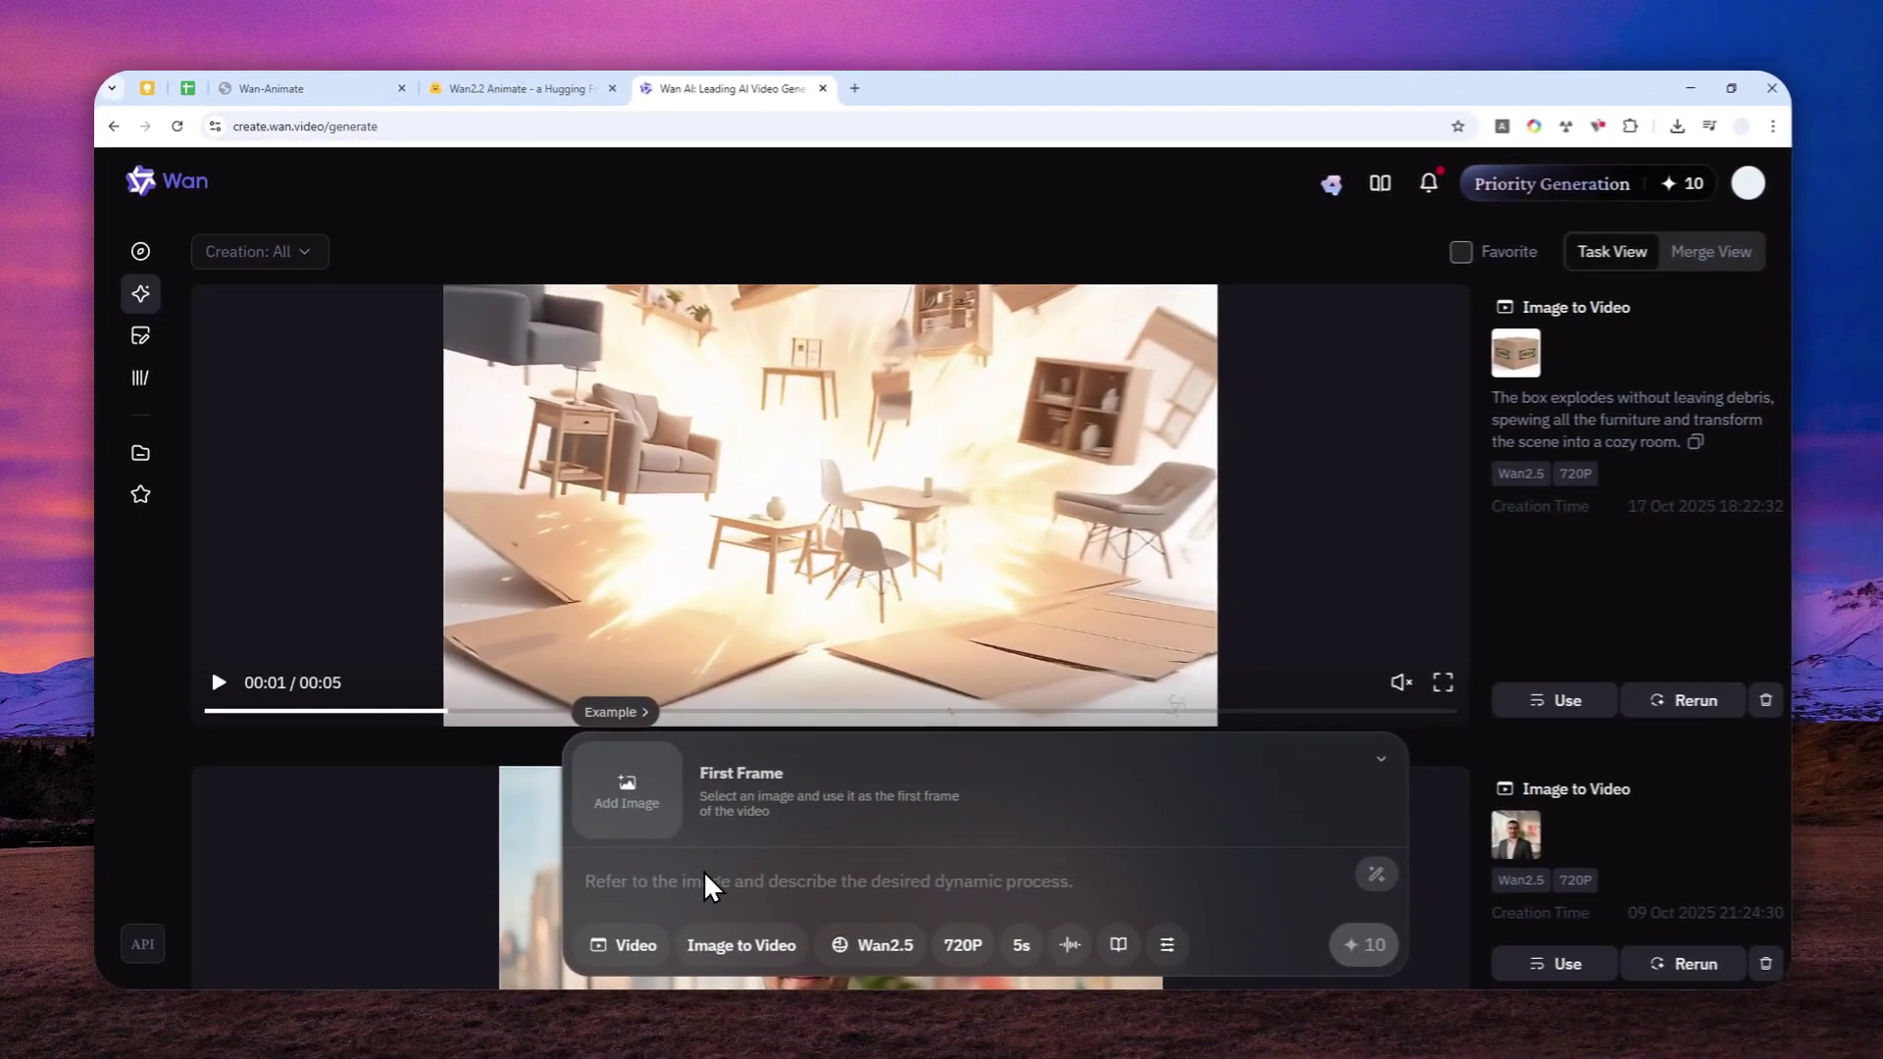
{"action": "left_click", "coordinate": [703, 874]}
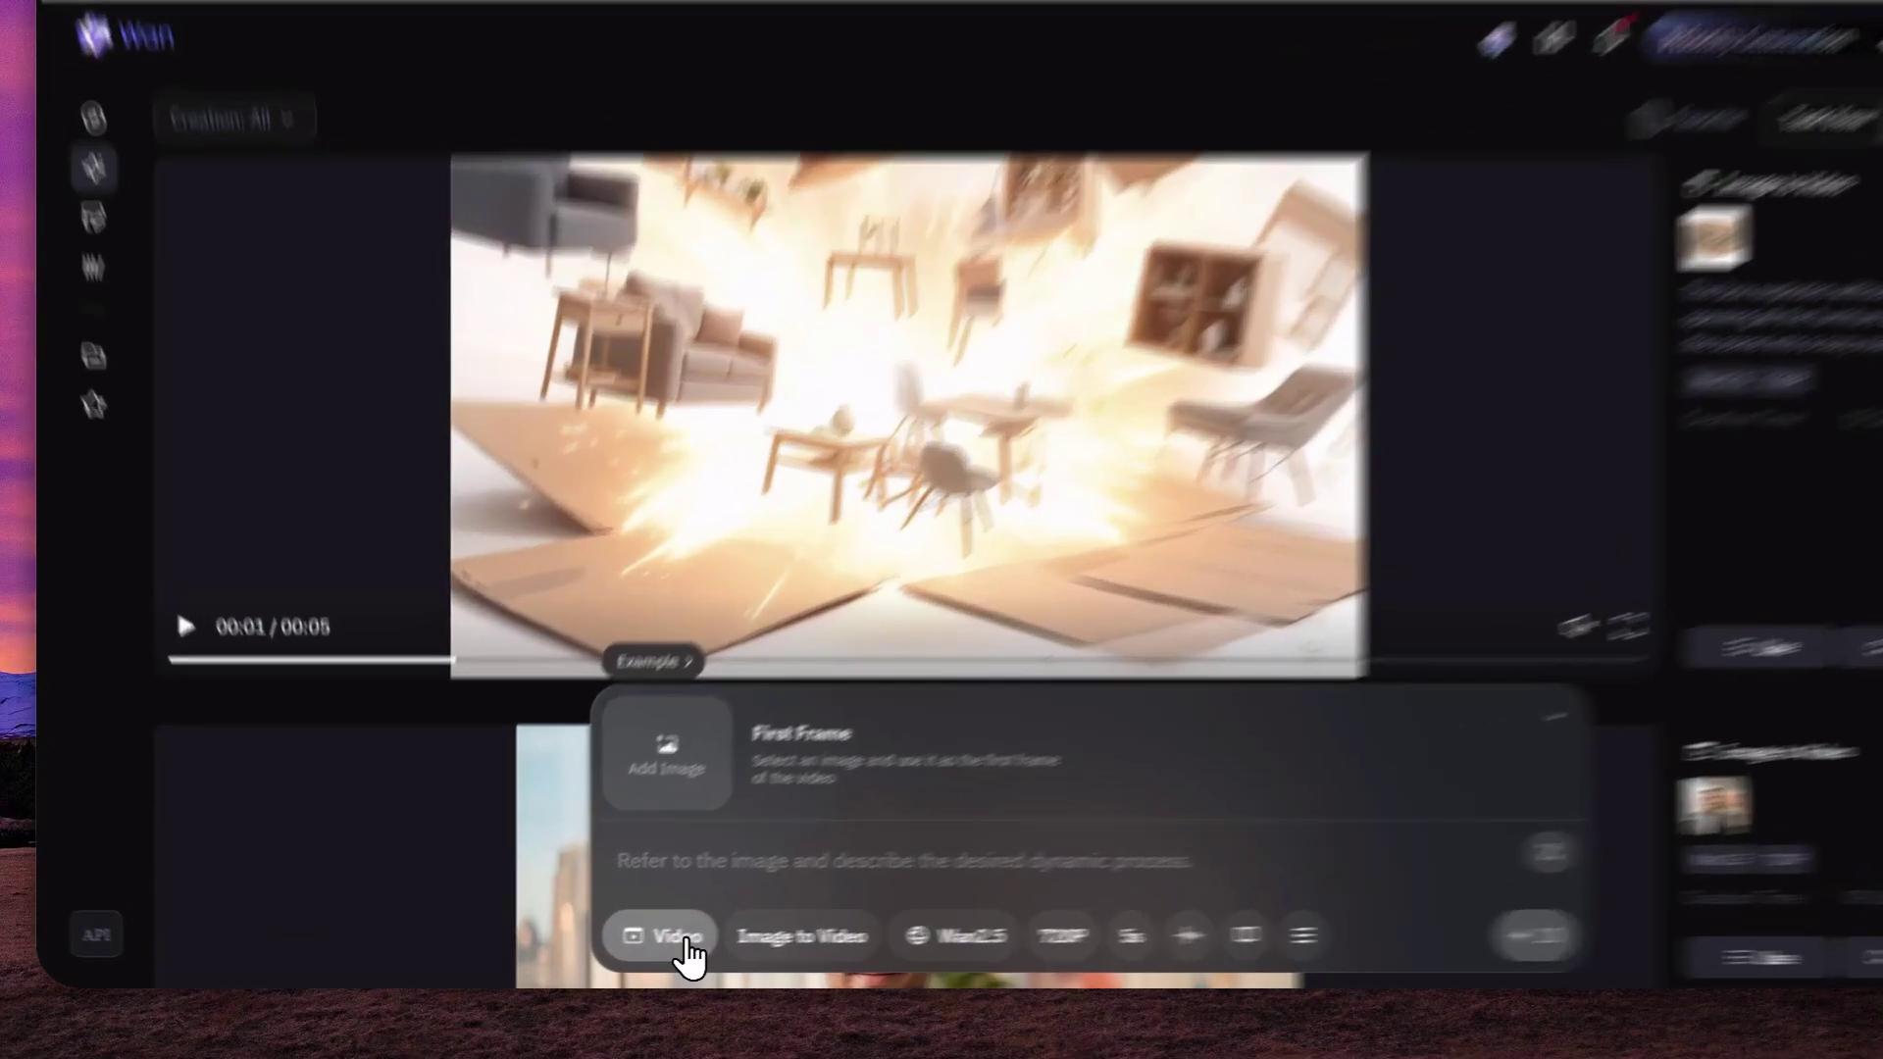
{"action": "left_click", "coordinate": [625, 947]}
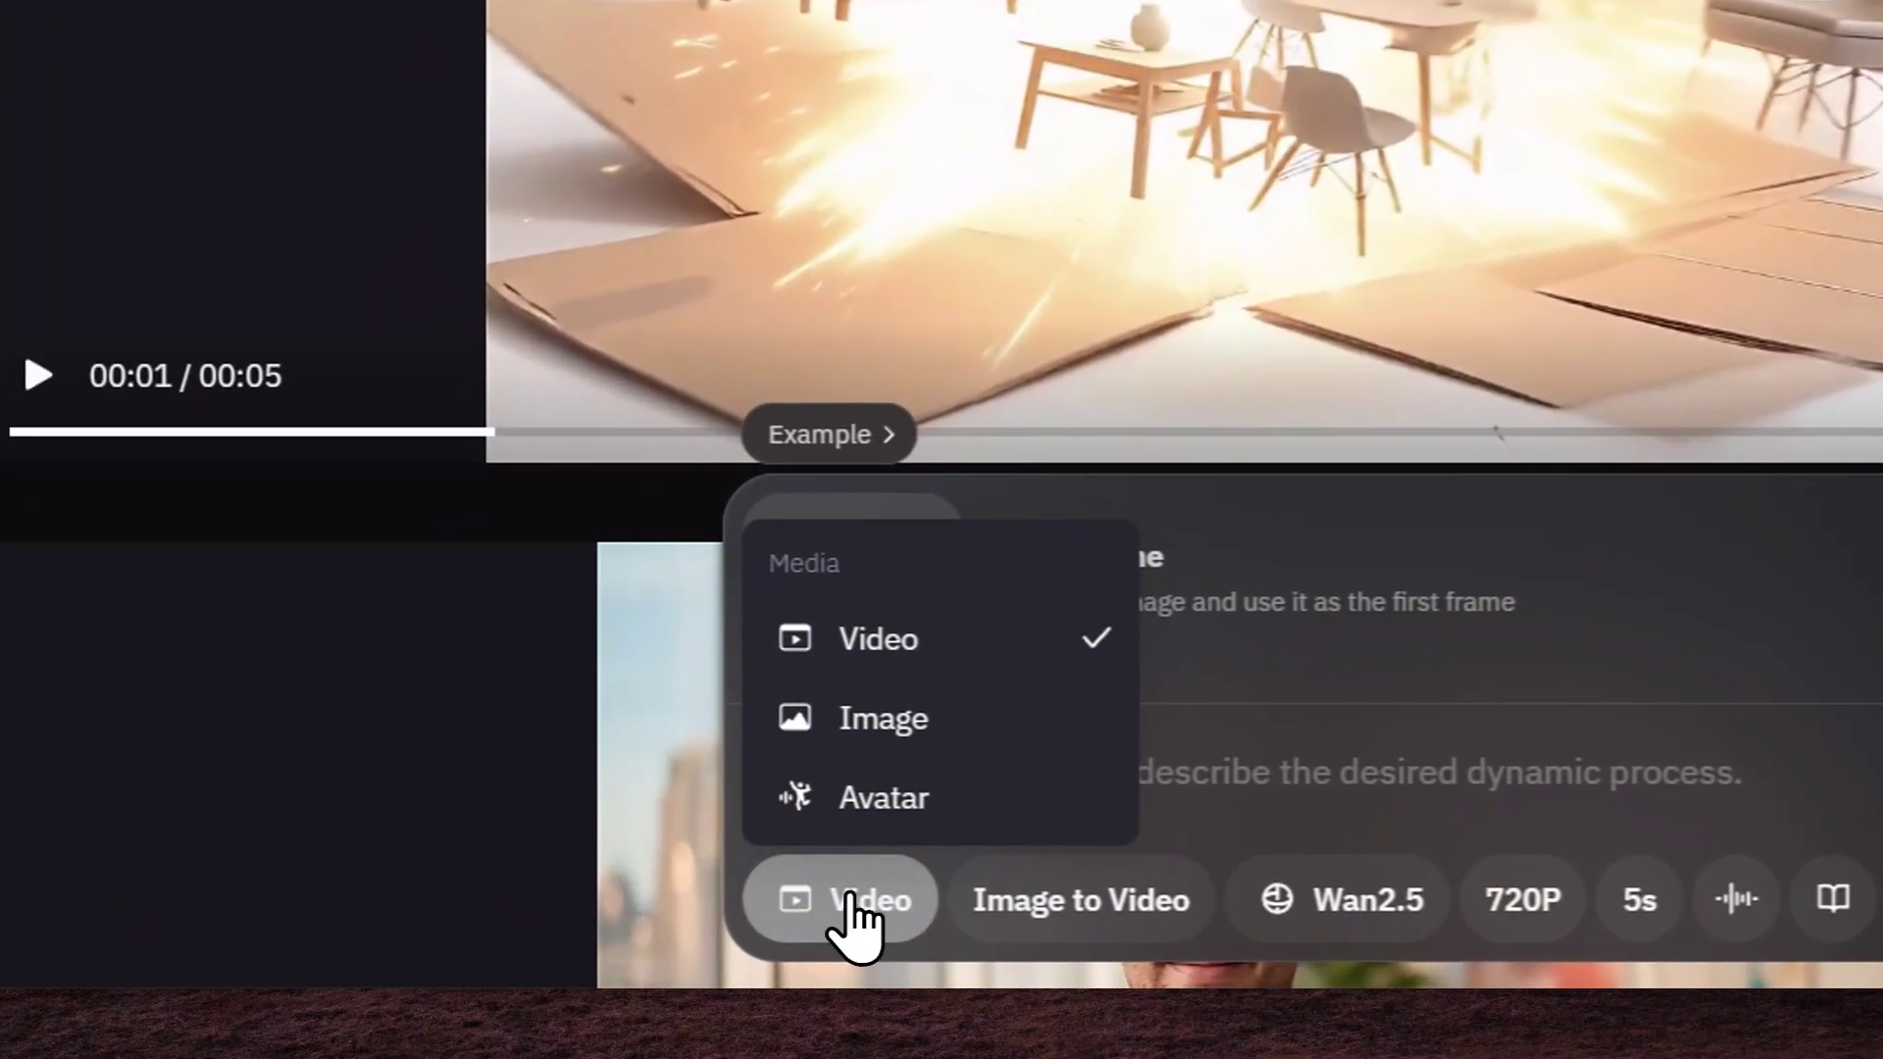
{"action": "left_click", "coordinate": [823, 813]}
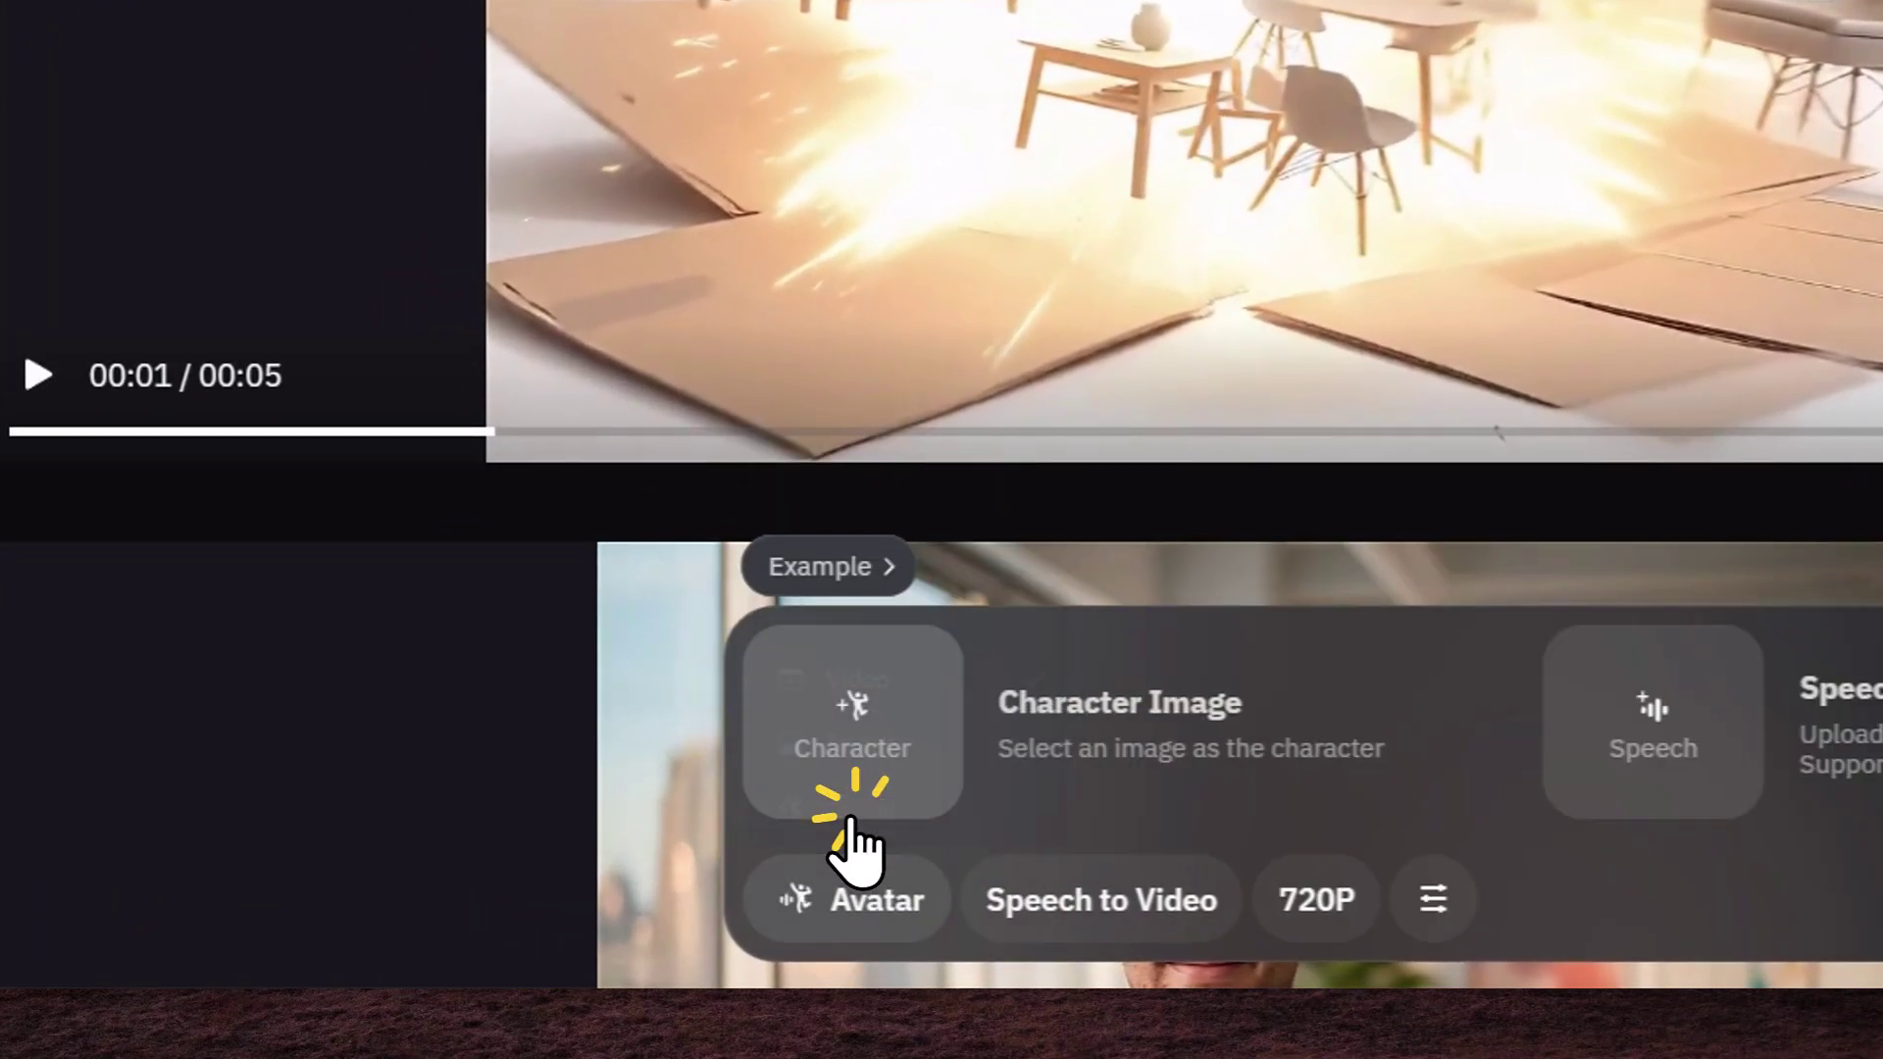
Choose the Character Swap function and upload a target video from the device.
{"action": "left_click", "coordinate": [1042, 926]}
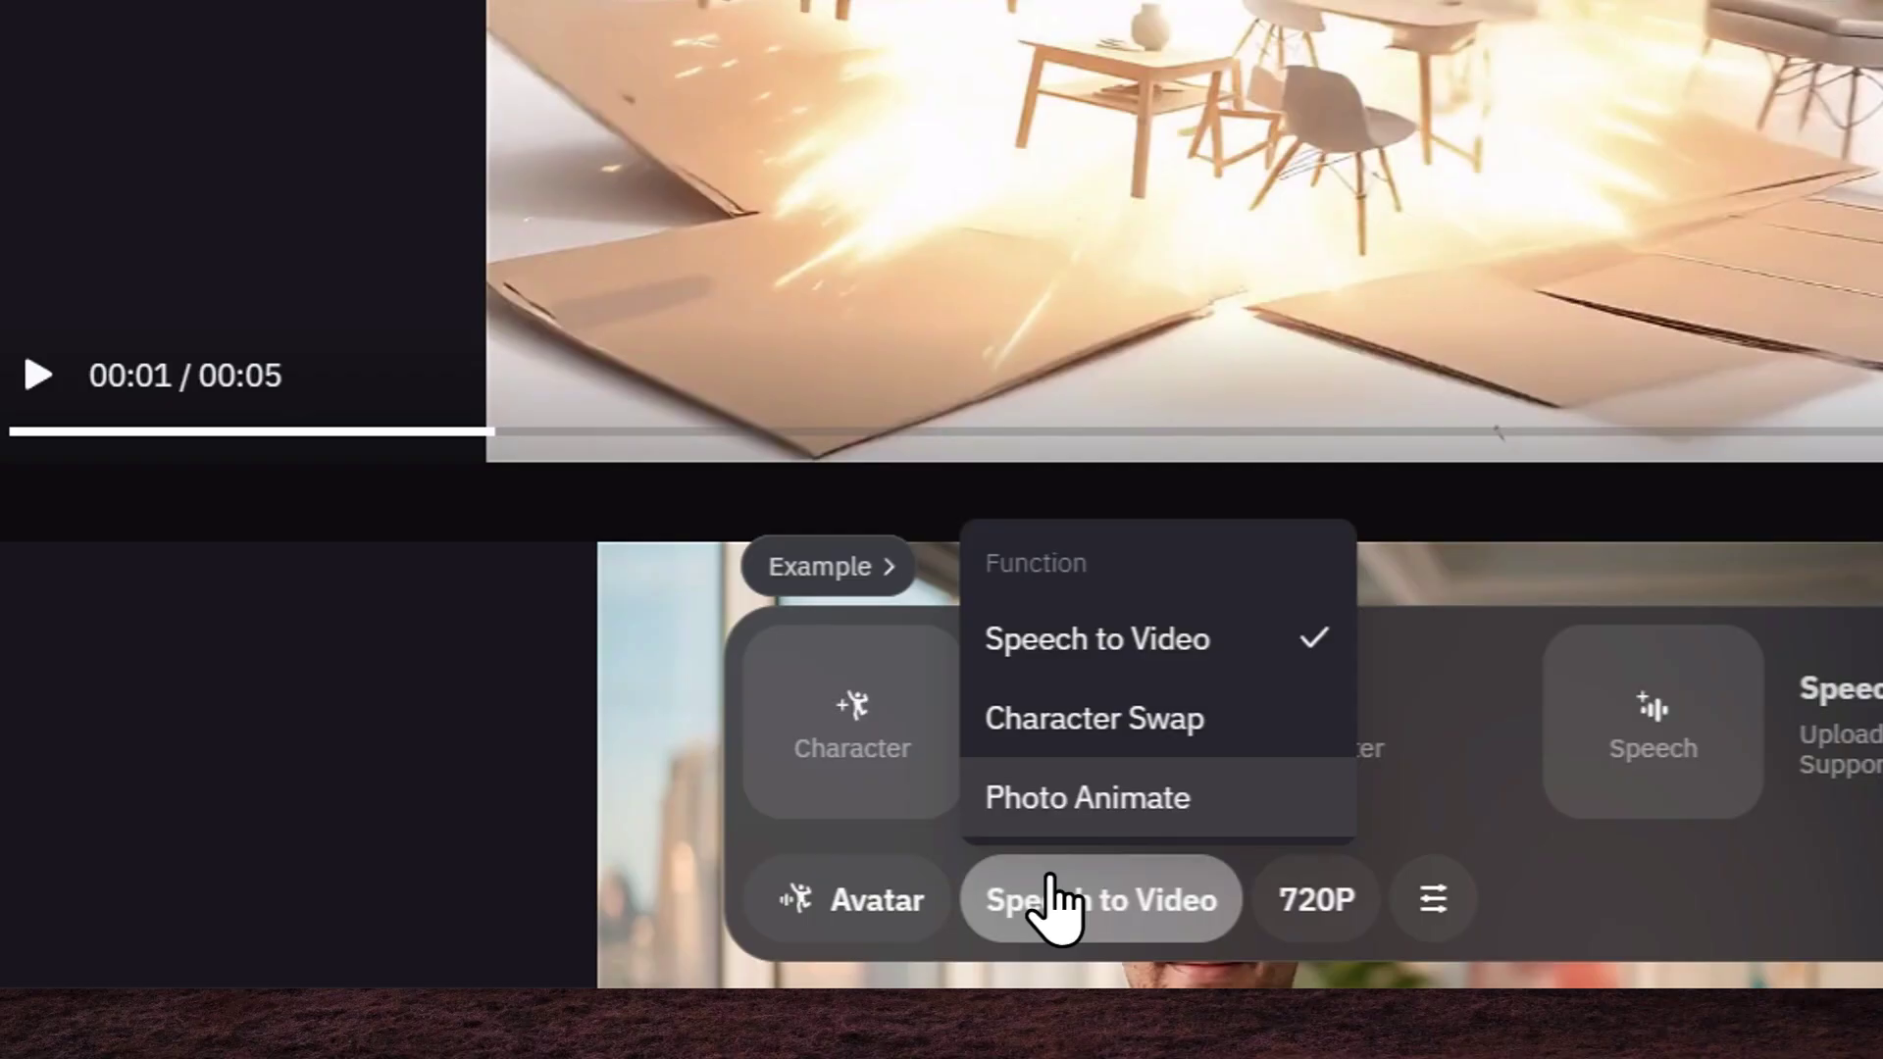
{"action": "left_click", "coordinate": [1106, 761]}
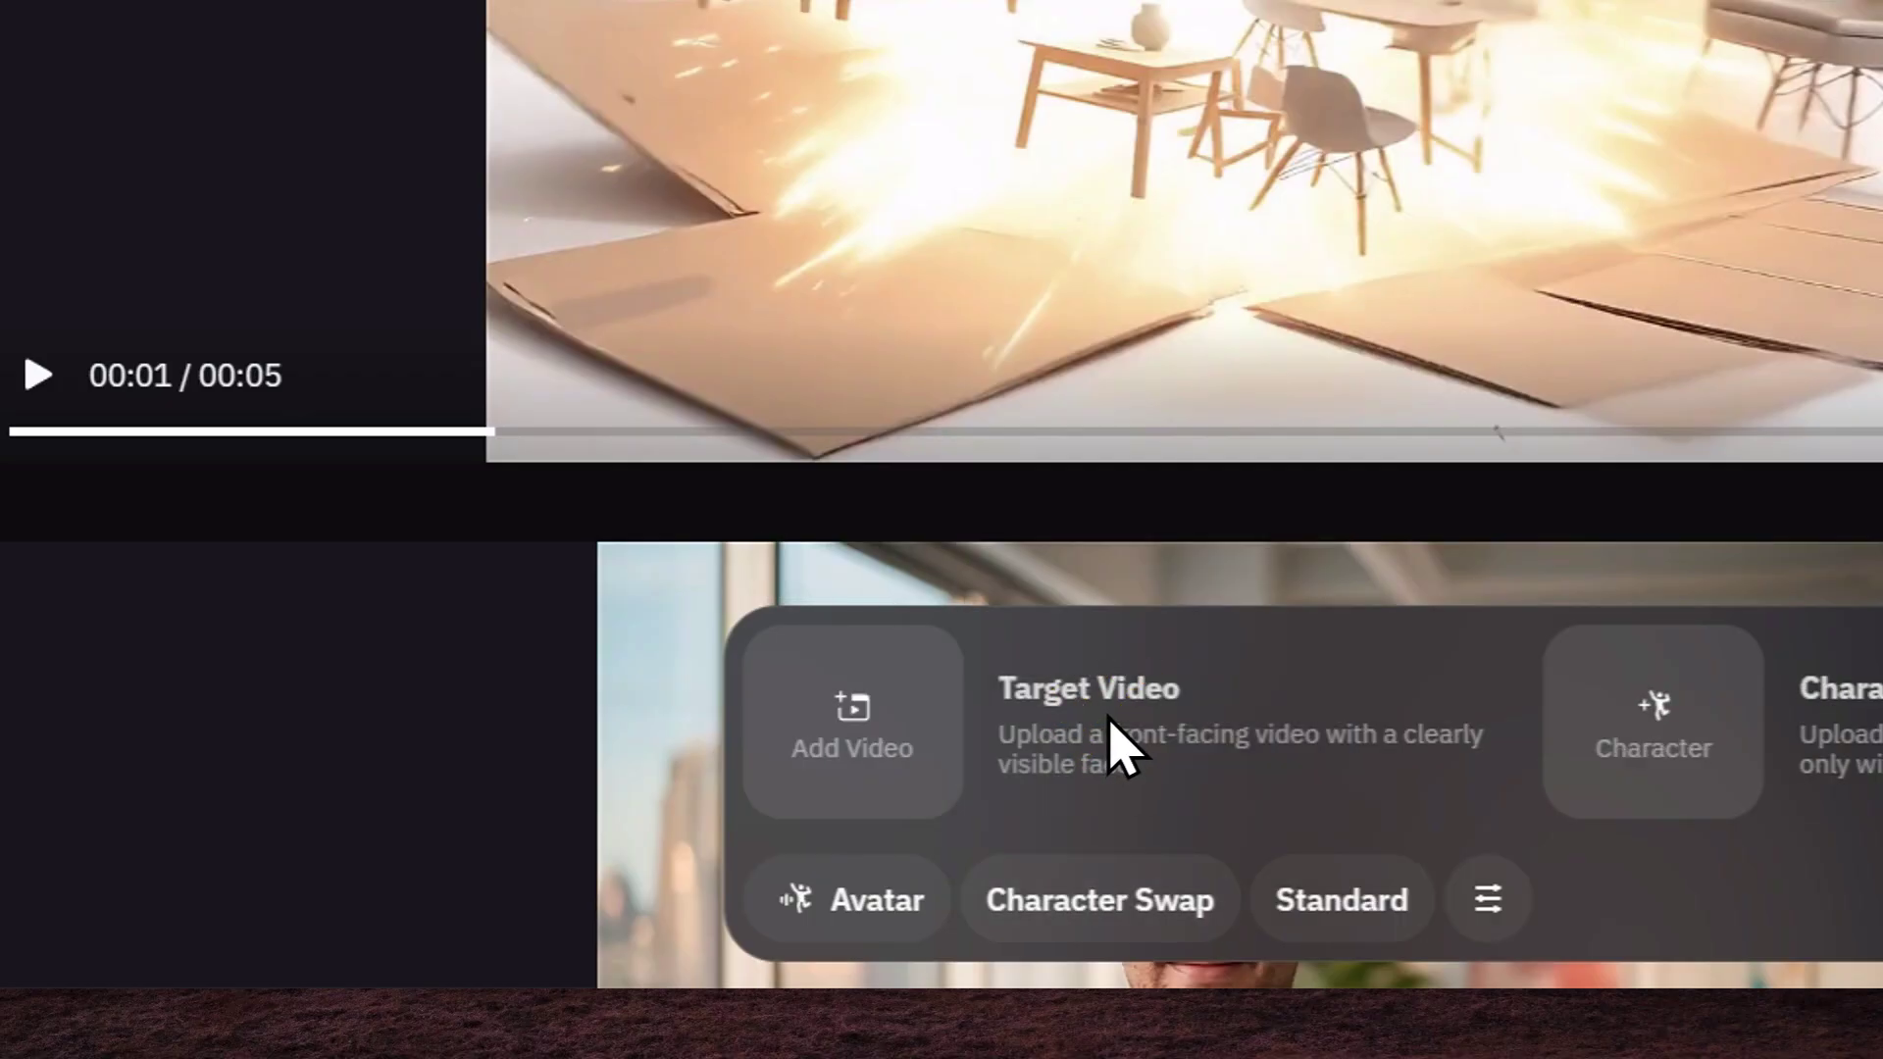
{"action": "left_click", "coordinate": [856, 743]}
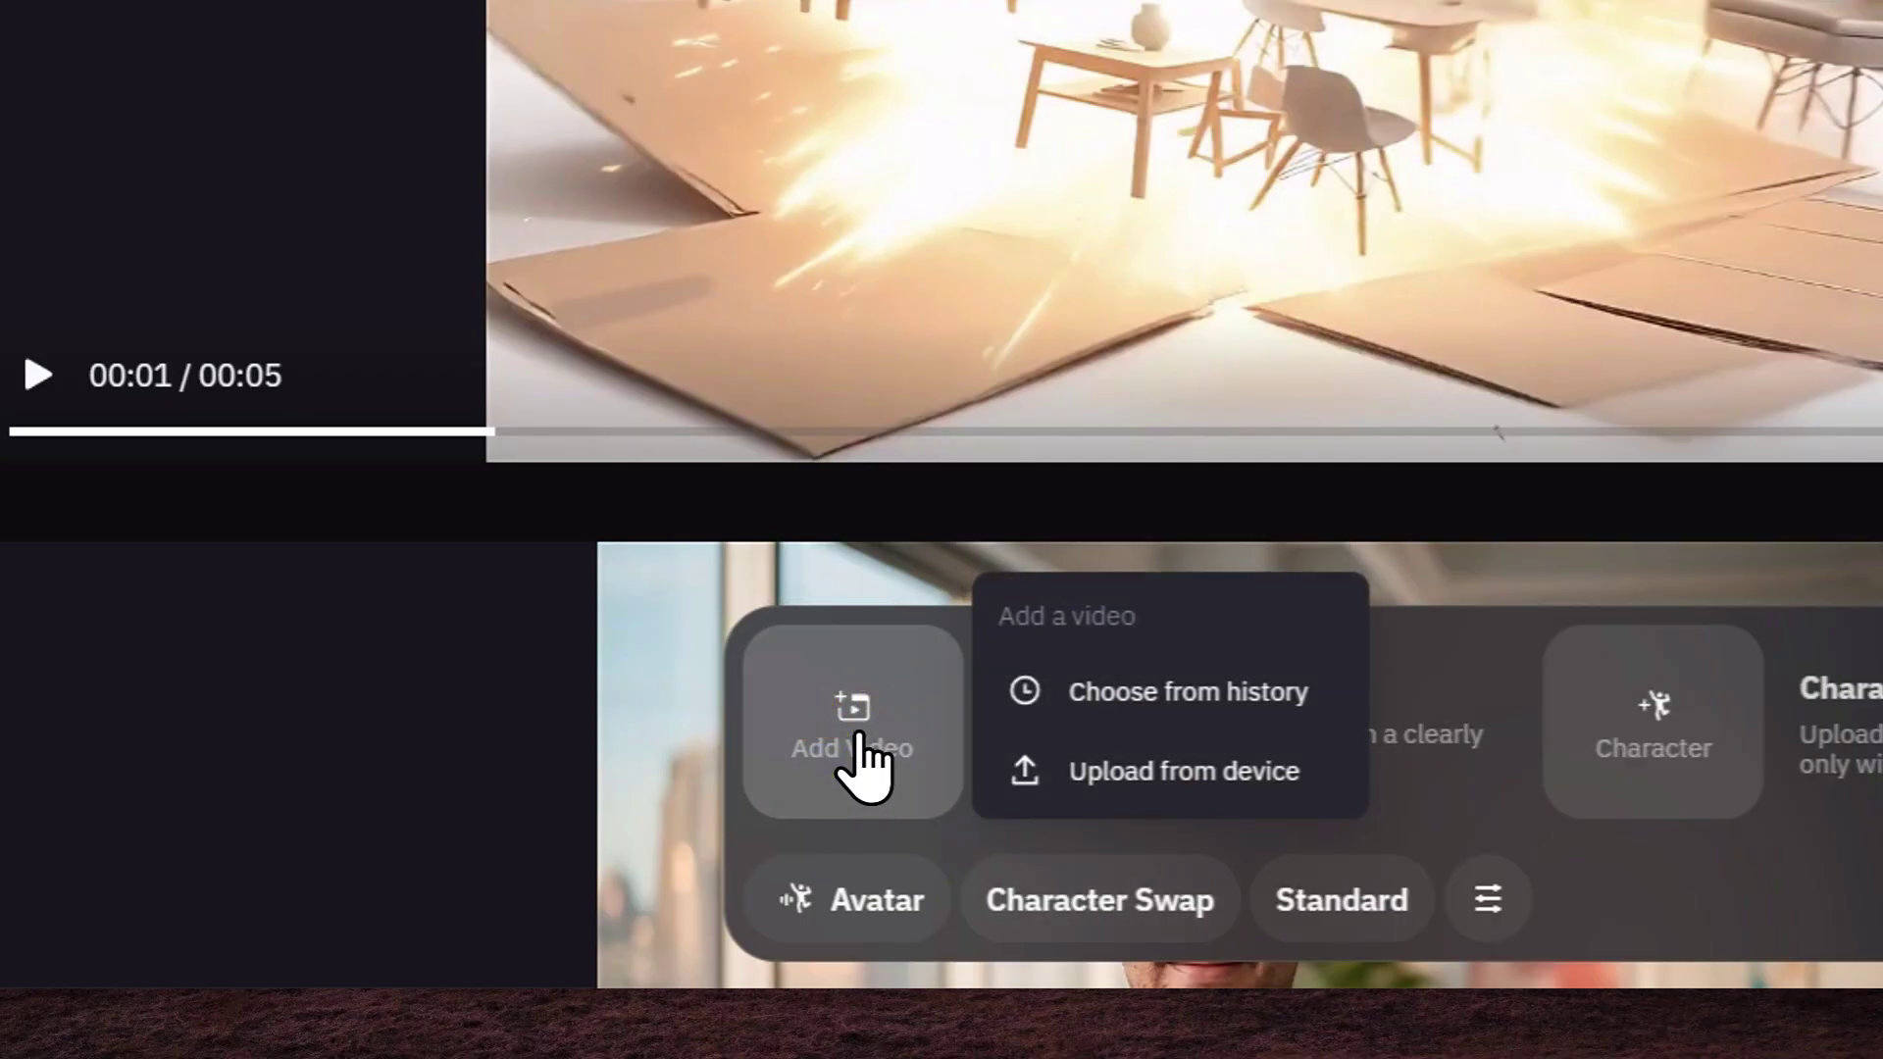
{"action": "left_click", "coordinate": [1078, 773]}
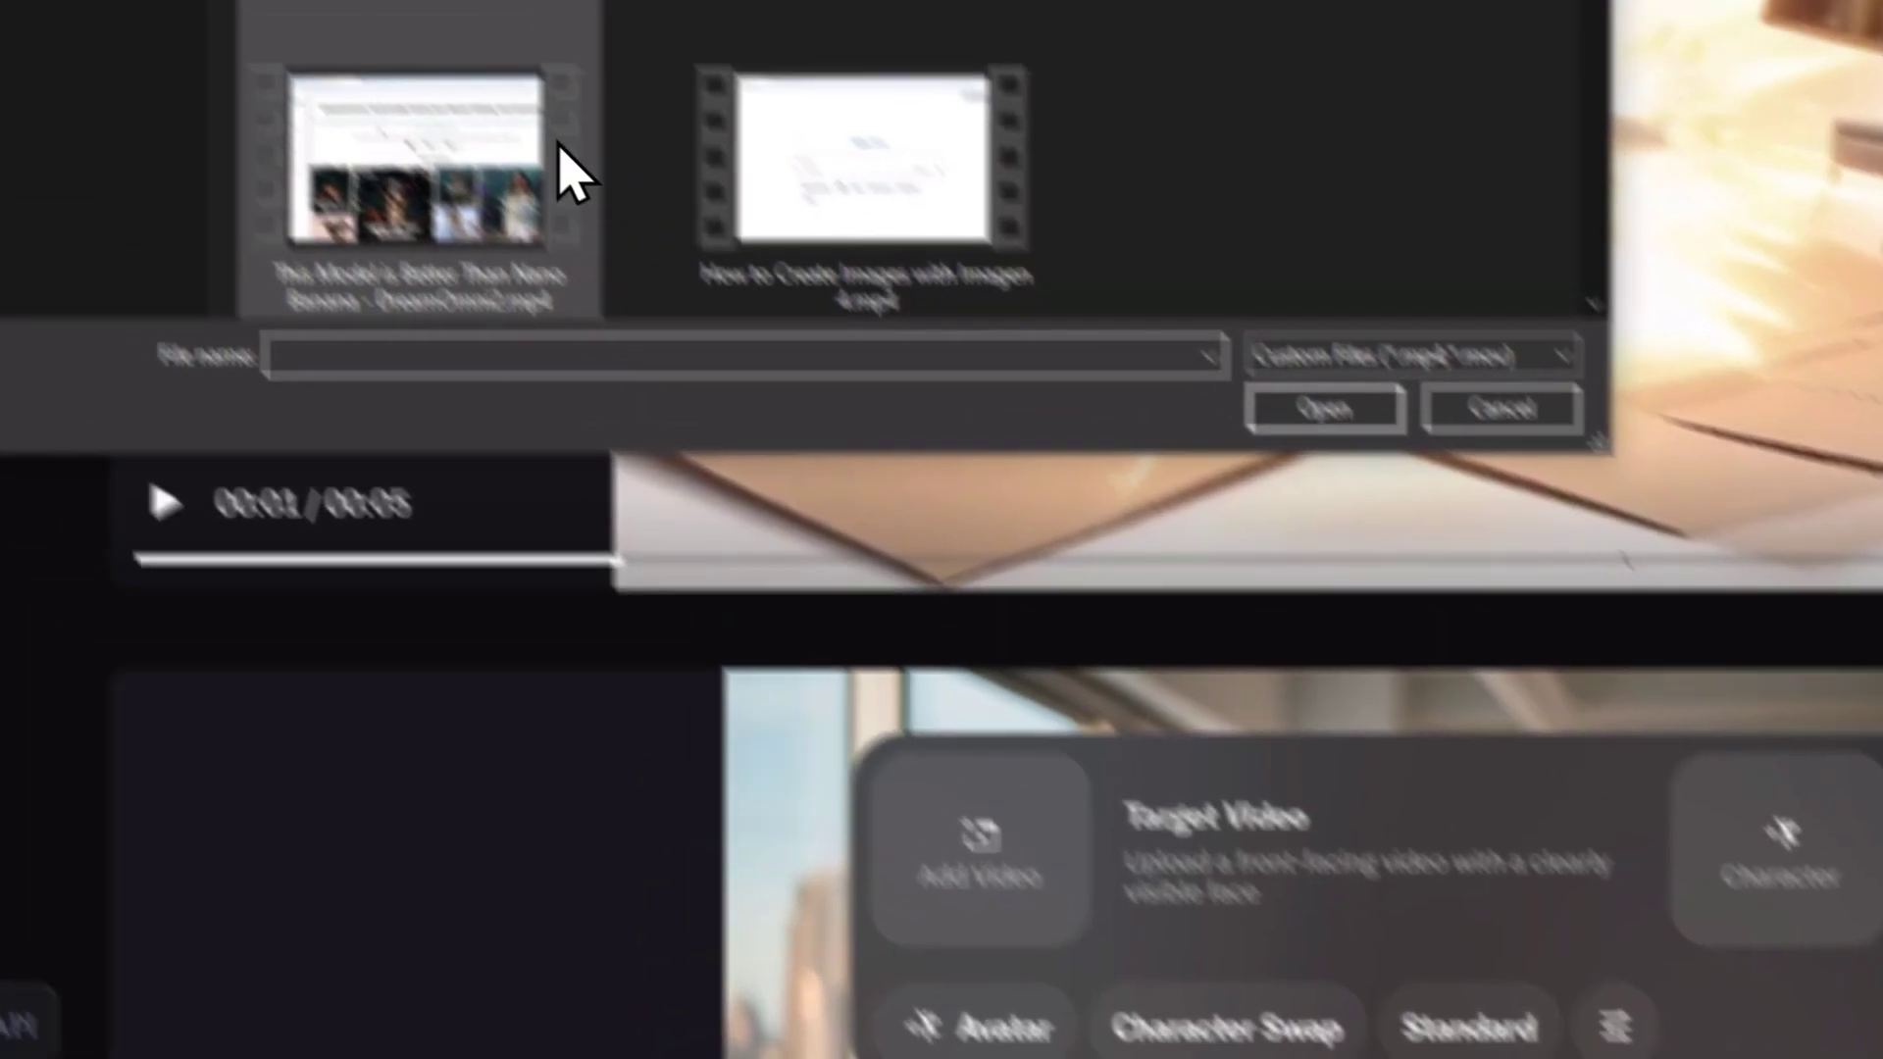
Confirm This is SPARTA.mp4 untrimmed and pick Gemini_Generated_Image_hyojzzhyojzzhyoj.png as the character image.
{"action": "left_click", "coordinate": [434, 0]}
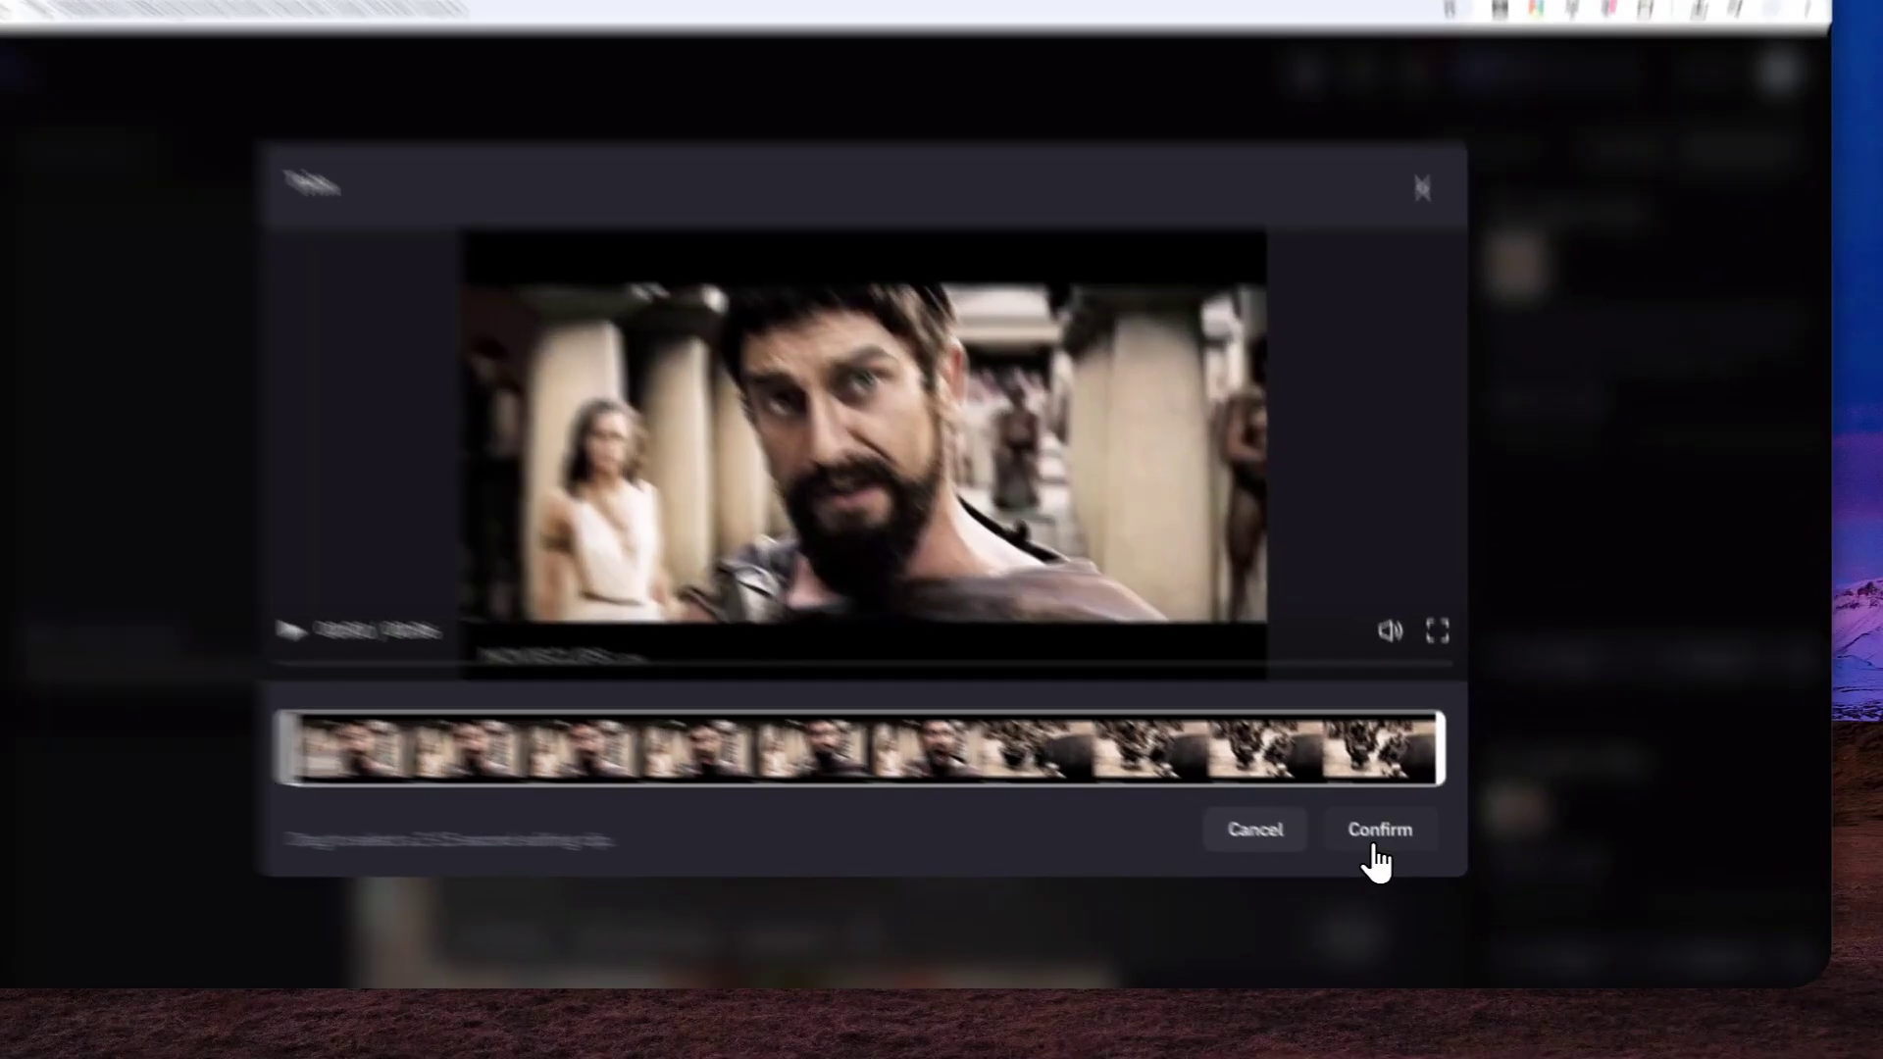
{"action": "left_click", "coordinate": [1394, 848]}
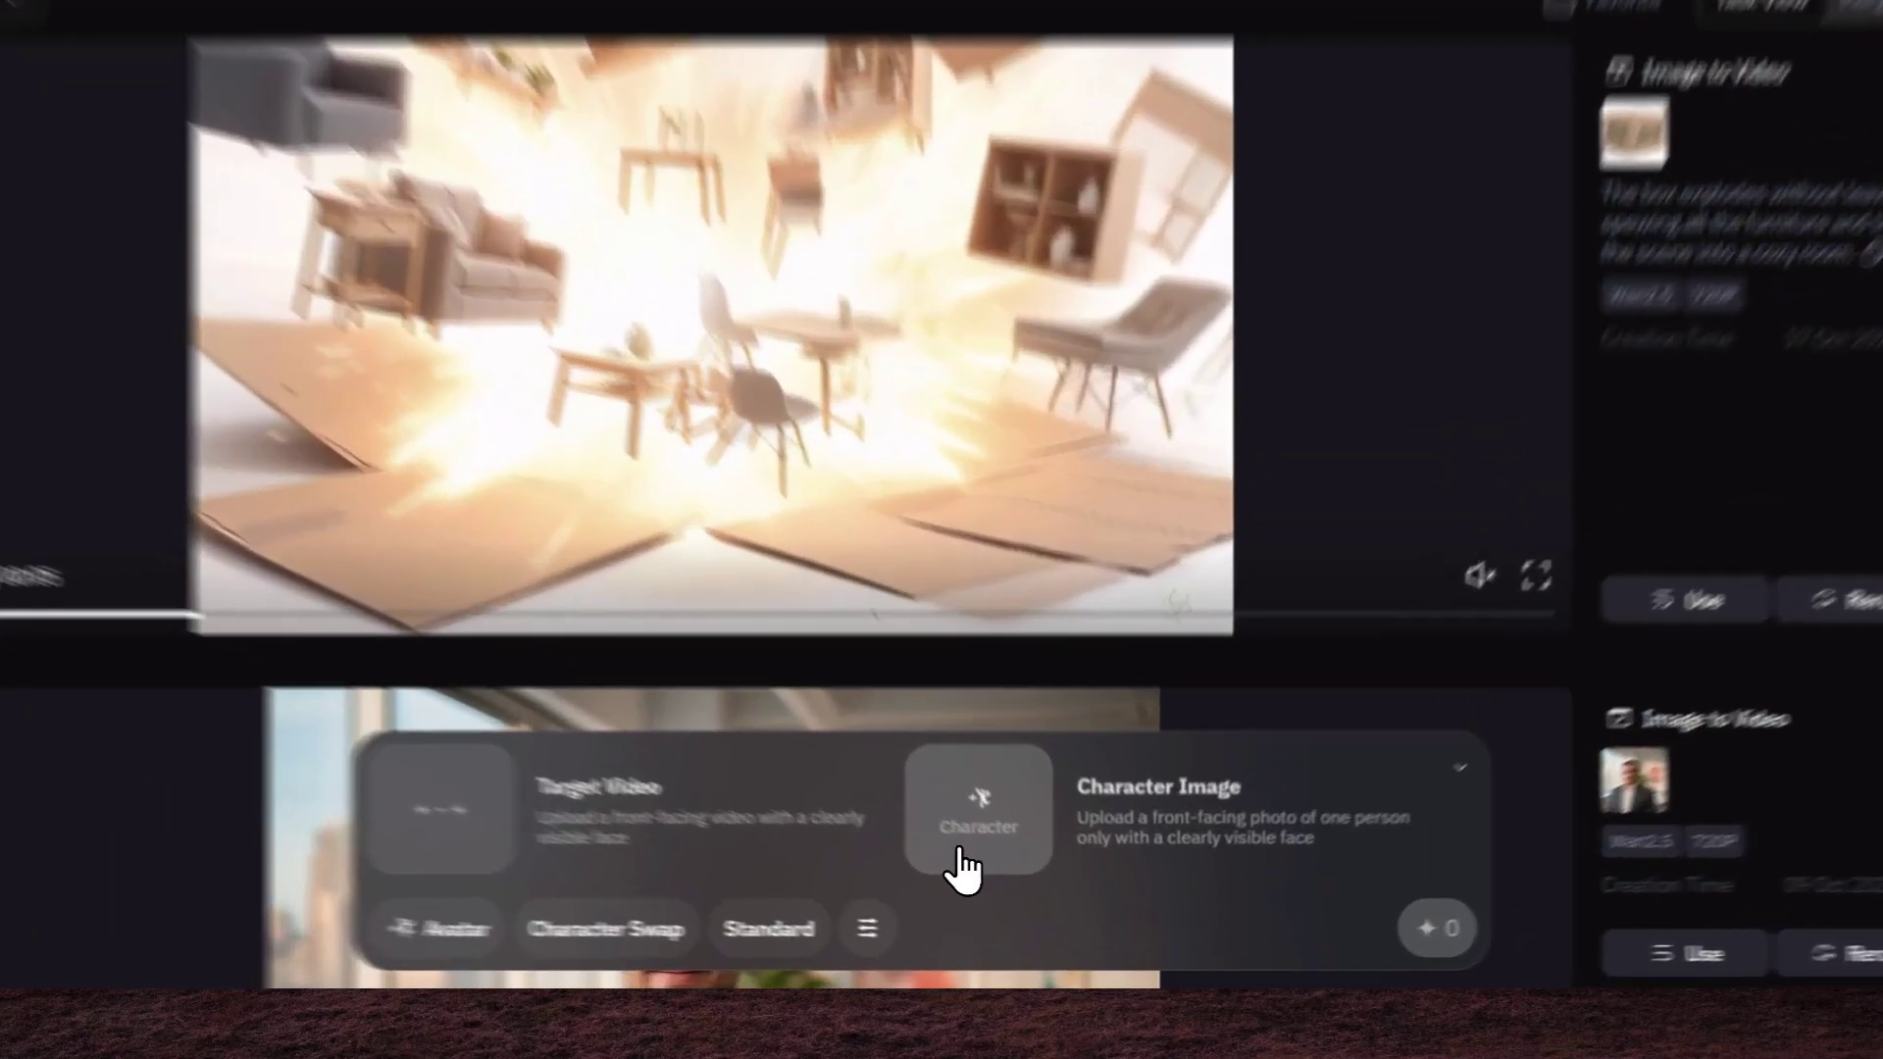
{"action": "left_click", "coordinate": [1017, 898]}
{"action": "left_click", "coordinate": [1164, 872]}
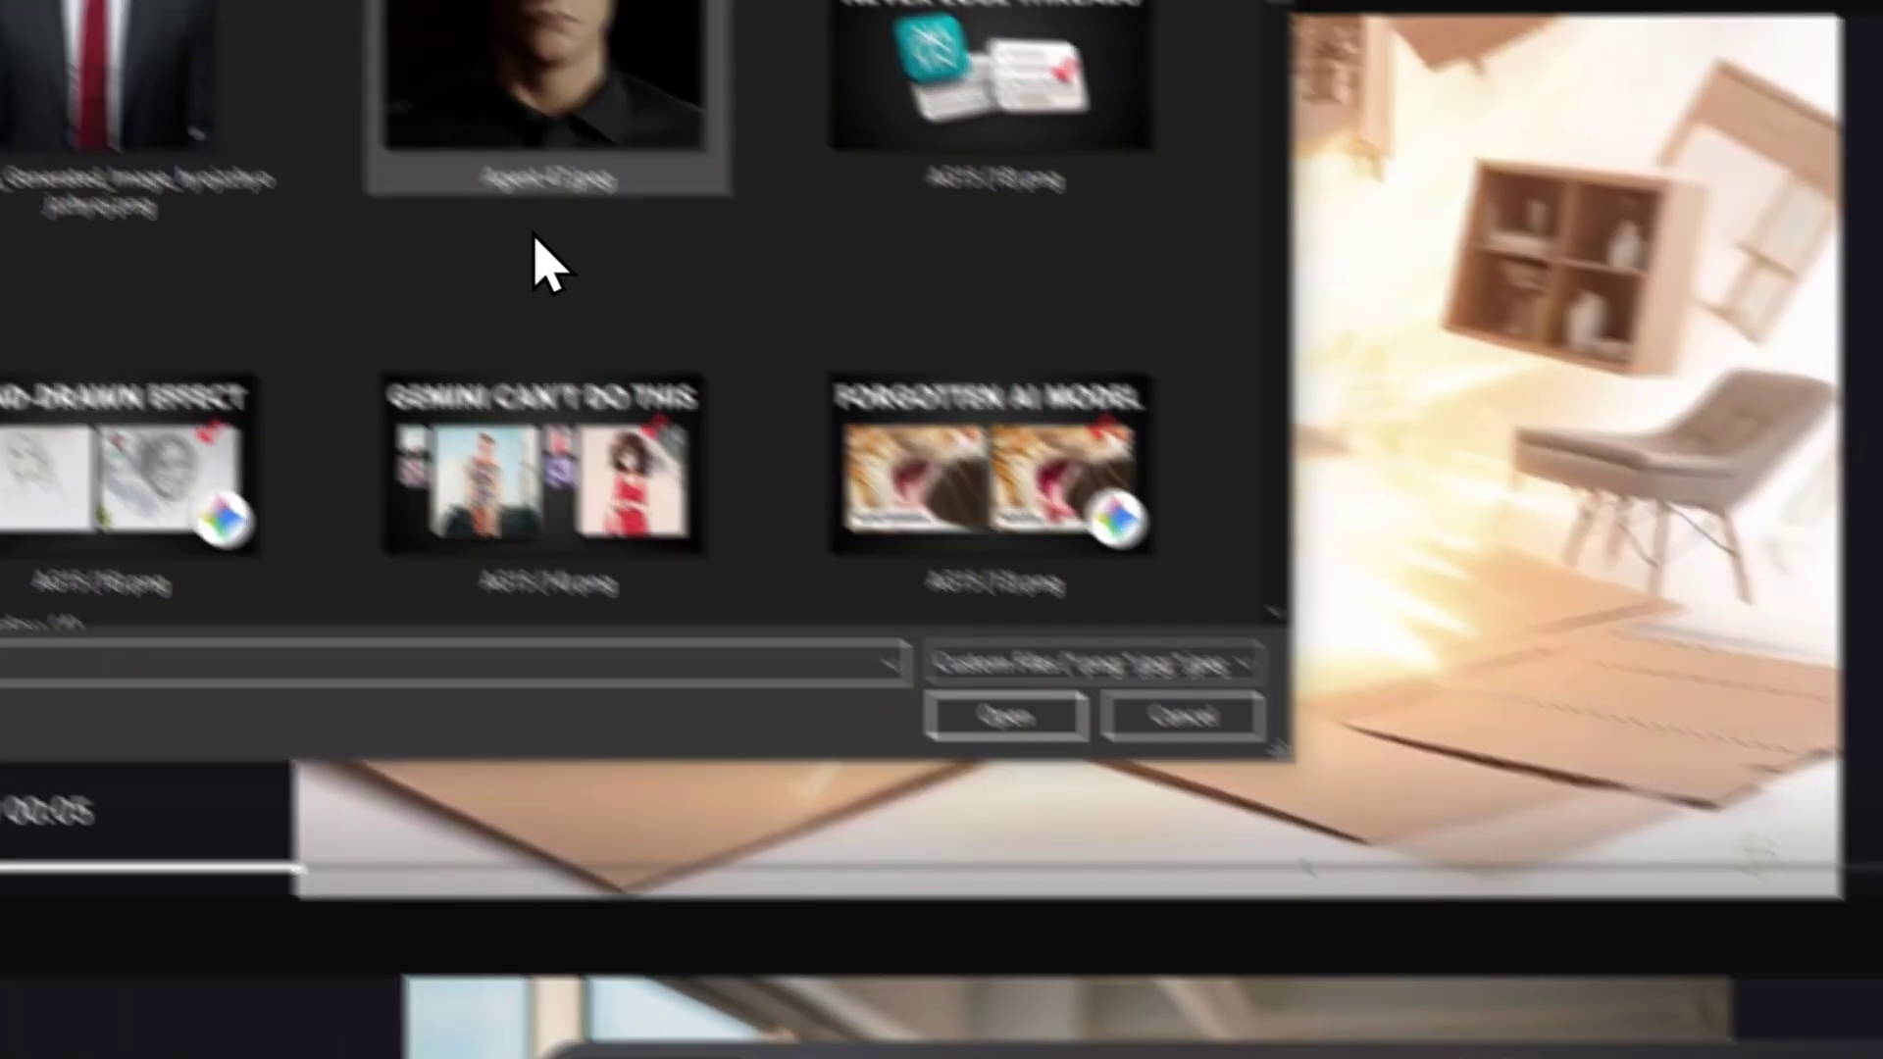
{"action": "left_click", "coordinate": [588, 274]}
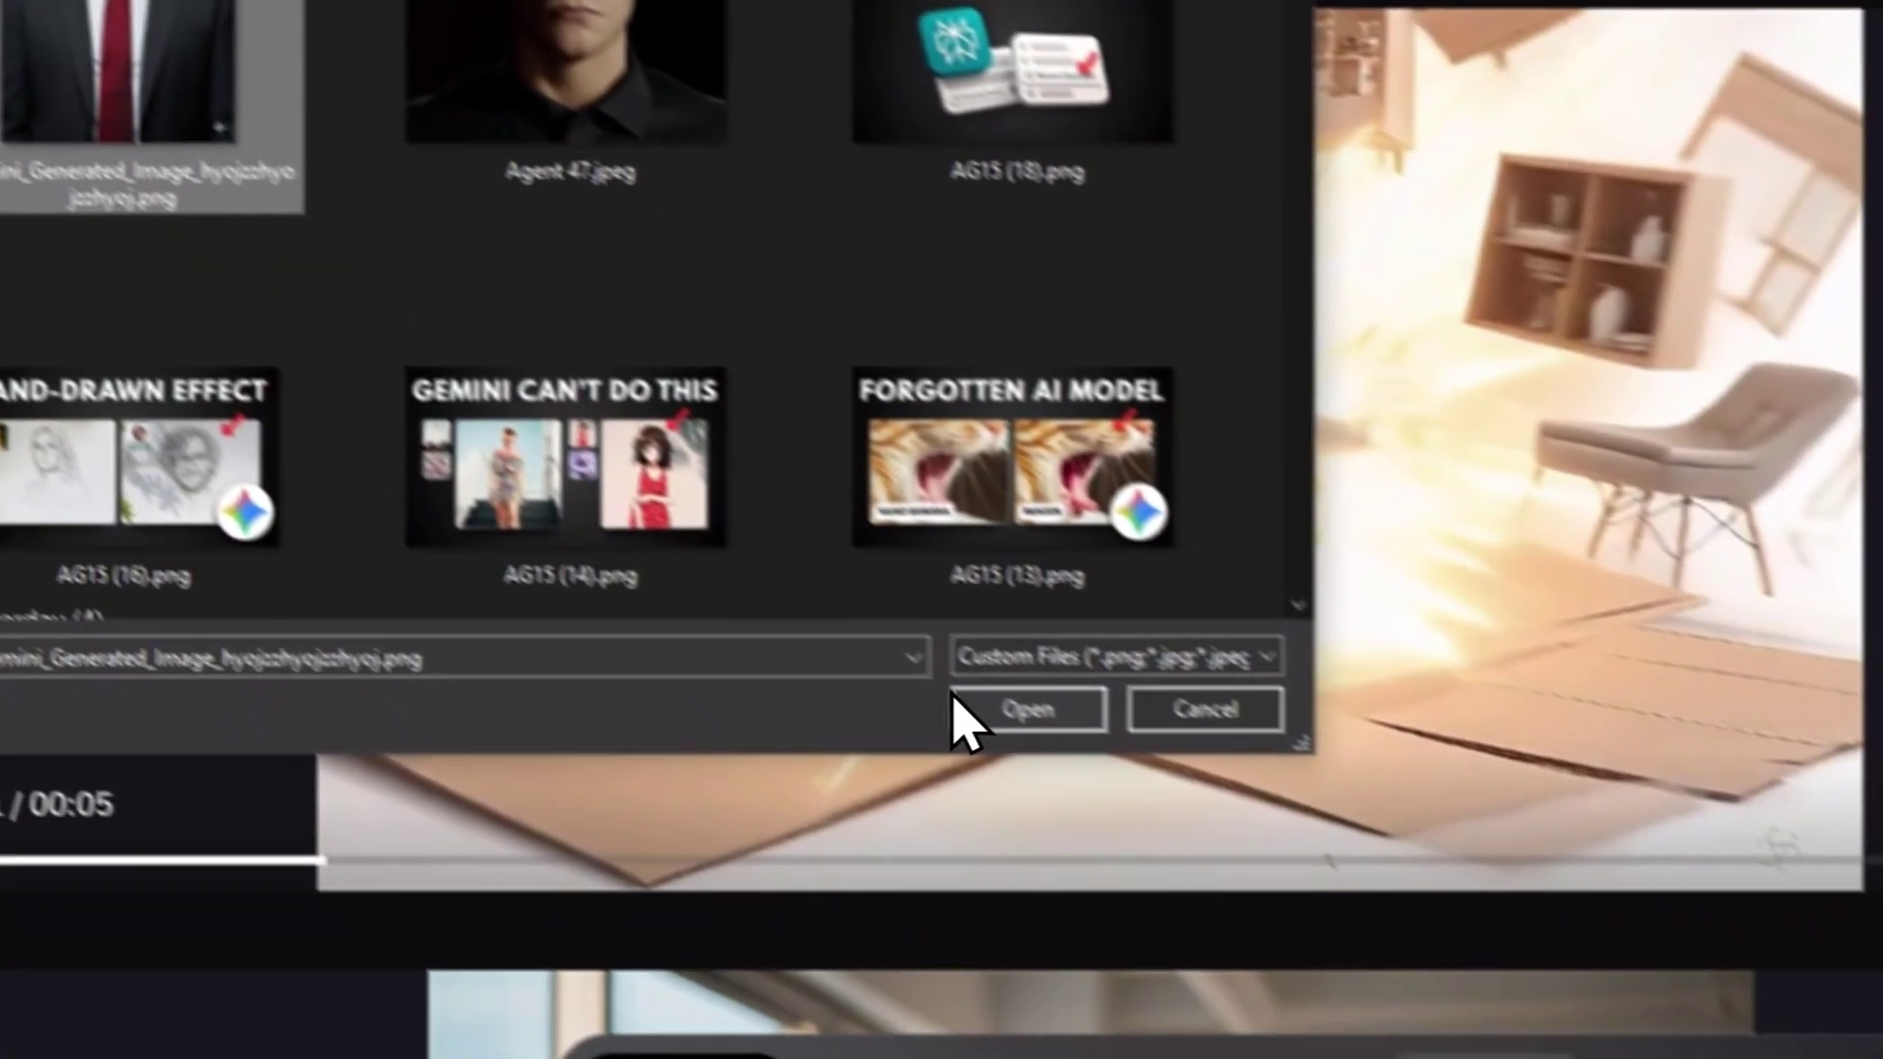
Load the portrait, set quality to Pro, and leave Generate with Credits off.
{"action": "left_click", "coordinate": [1432, 1042]}
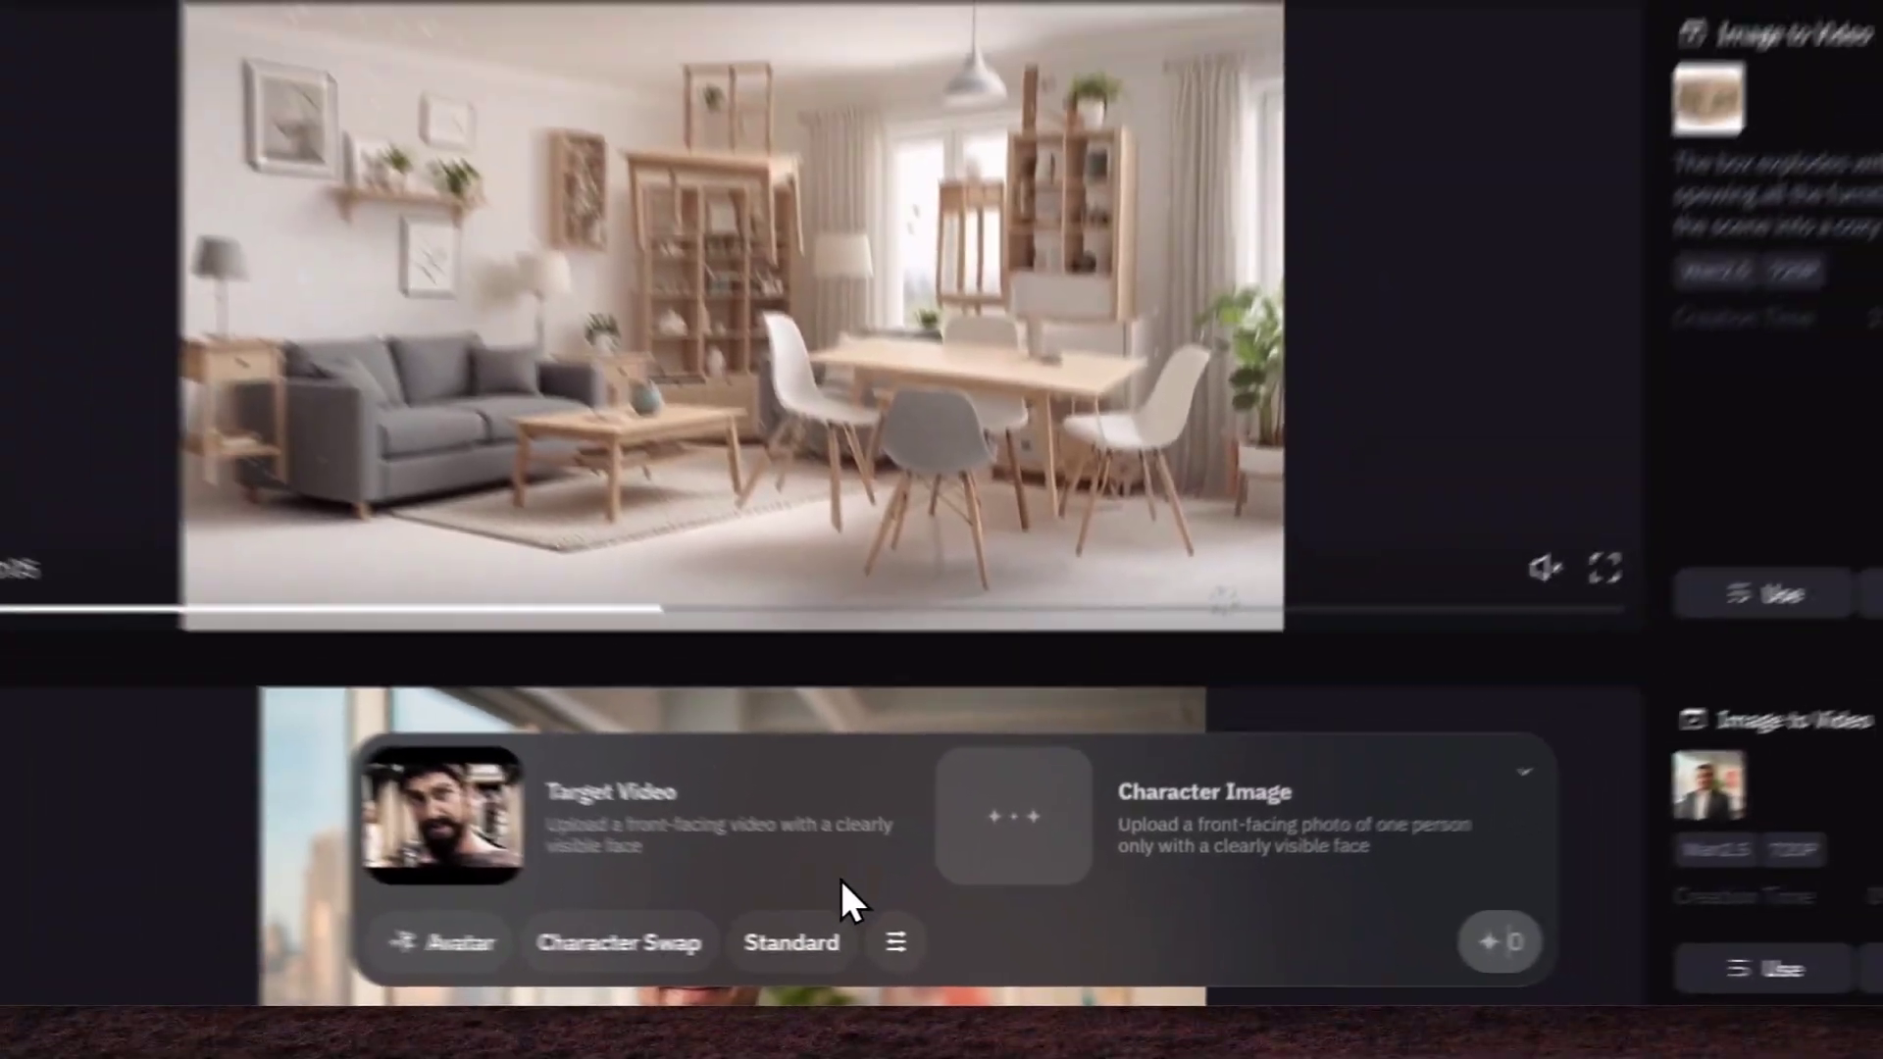
{"action": "left_click", "coordinate": [783, 957]}
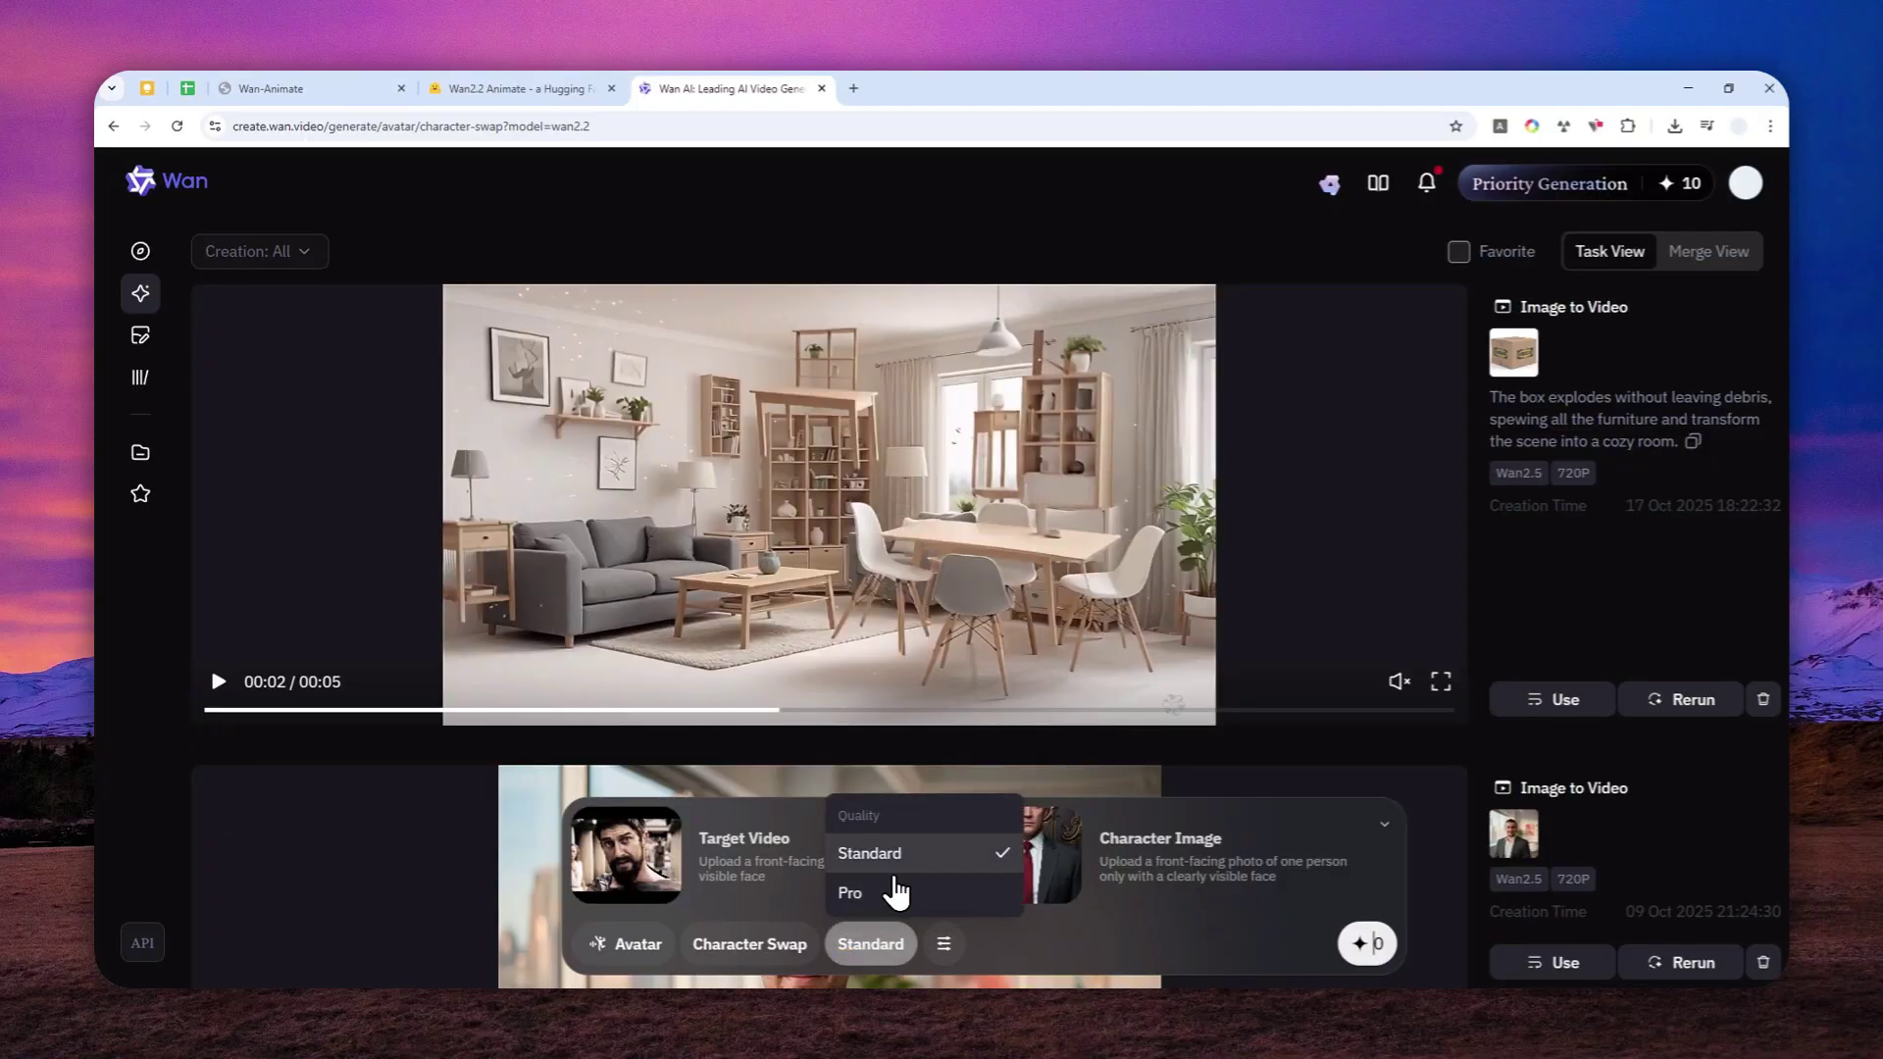
{"action": "left_click", "coordinate": [887, 888]}
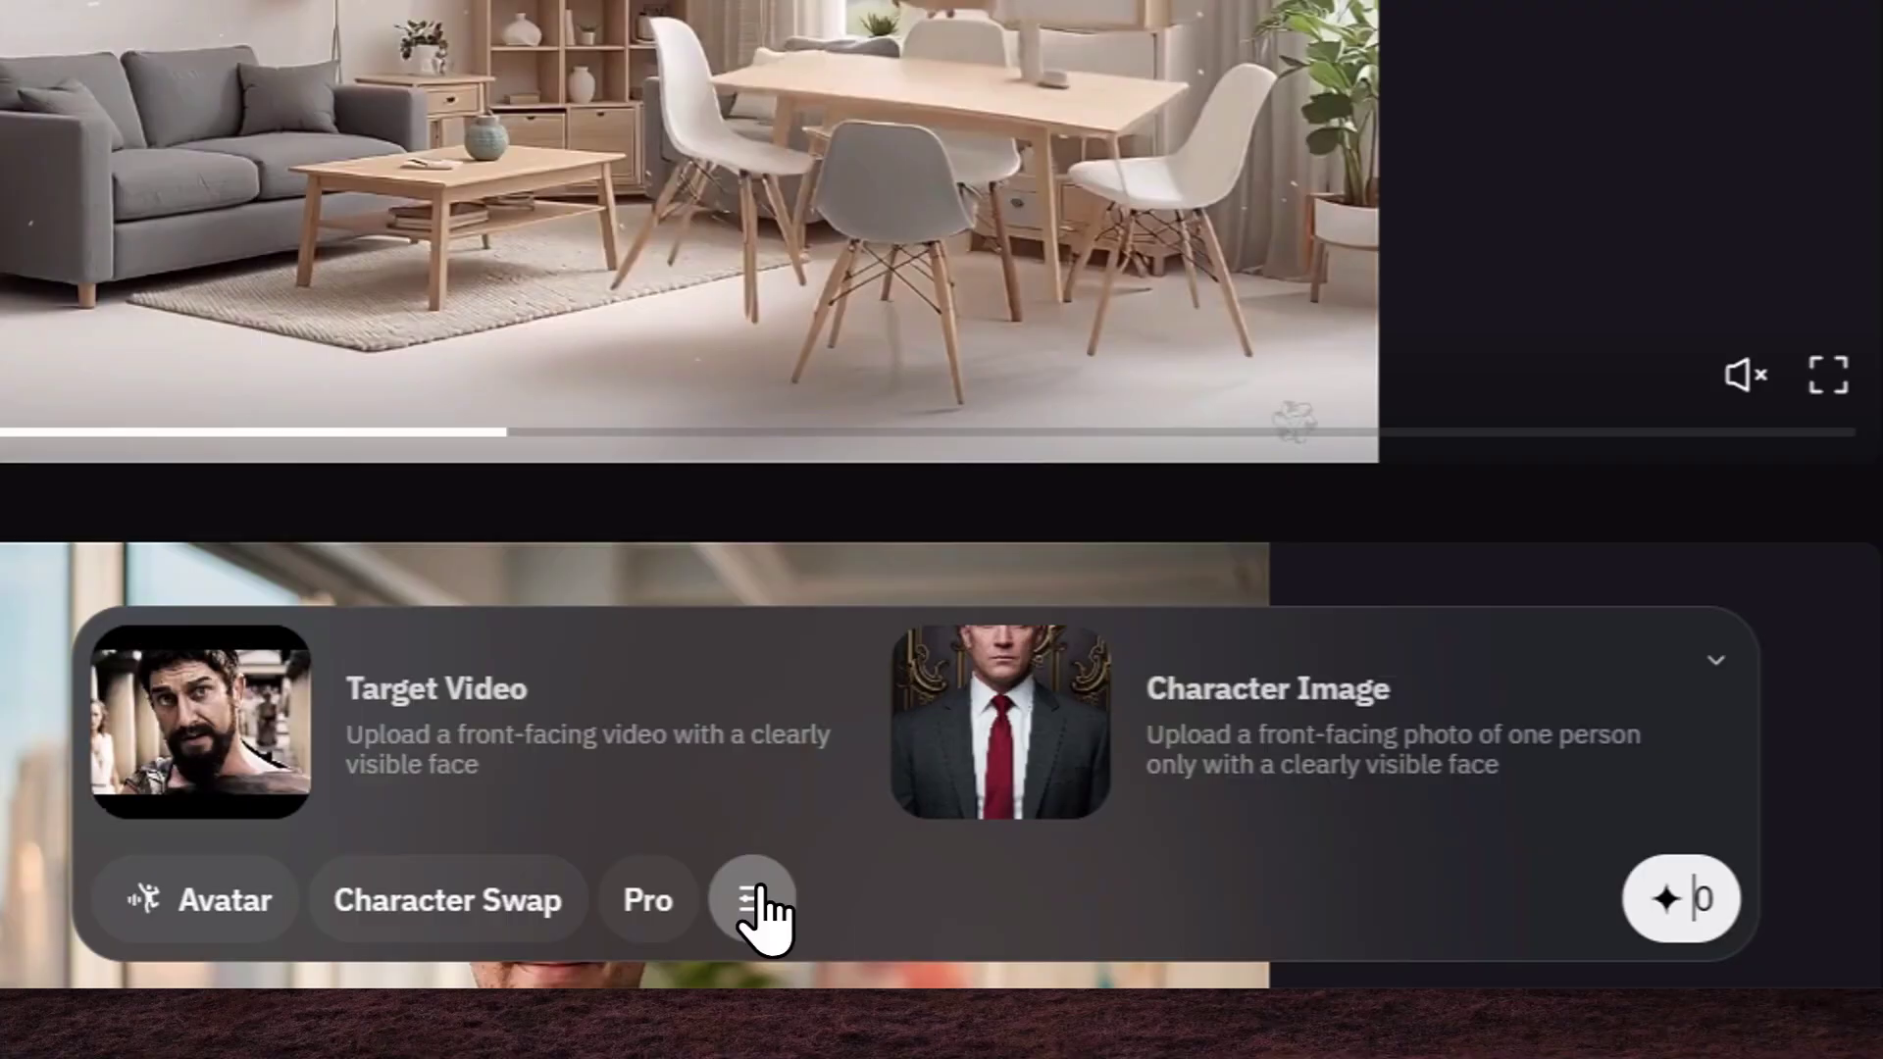
{"action": "left_click", "coordinate": [943, 946]}
{"action": "mouse_move", "coordinate": [1155, 800]}
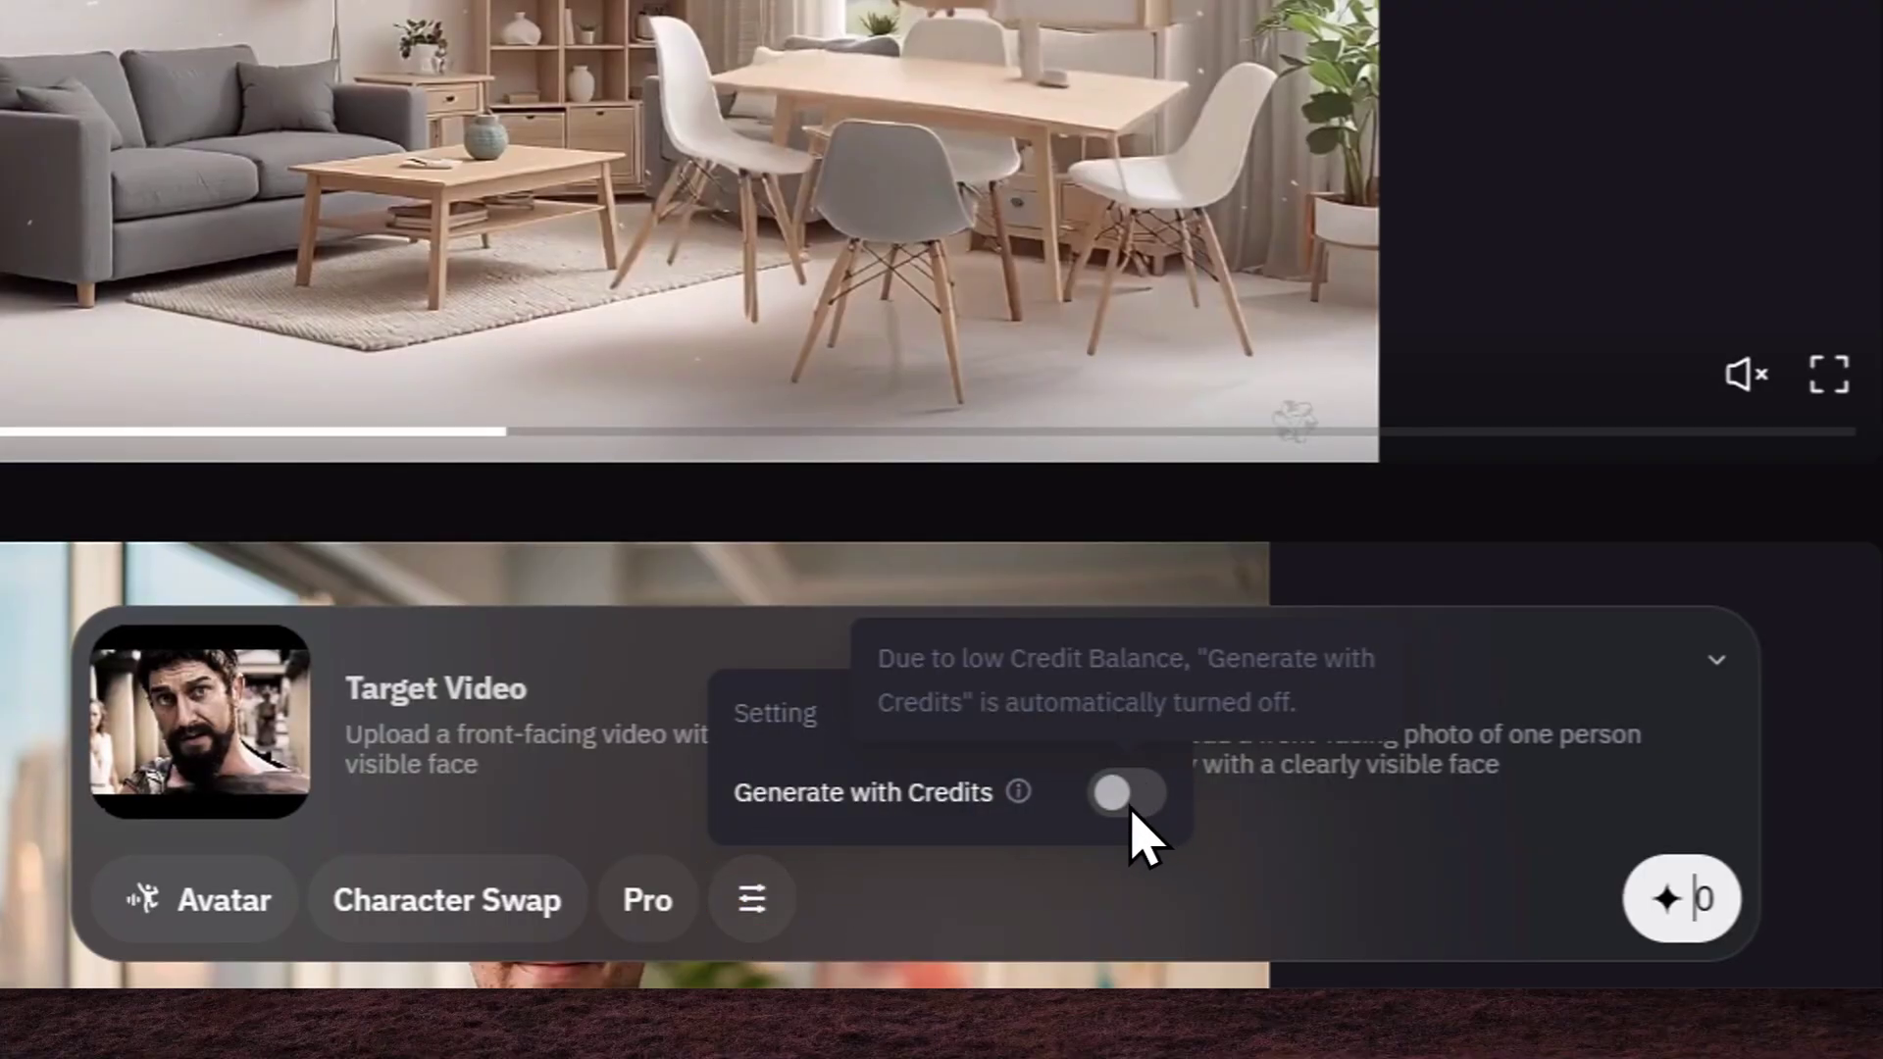
{"action": "left_click", "coordinate": [764, 894]}
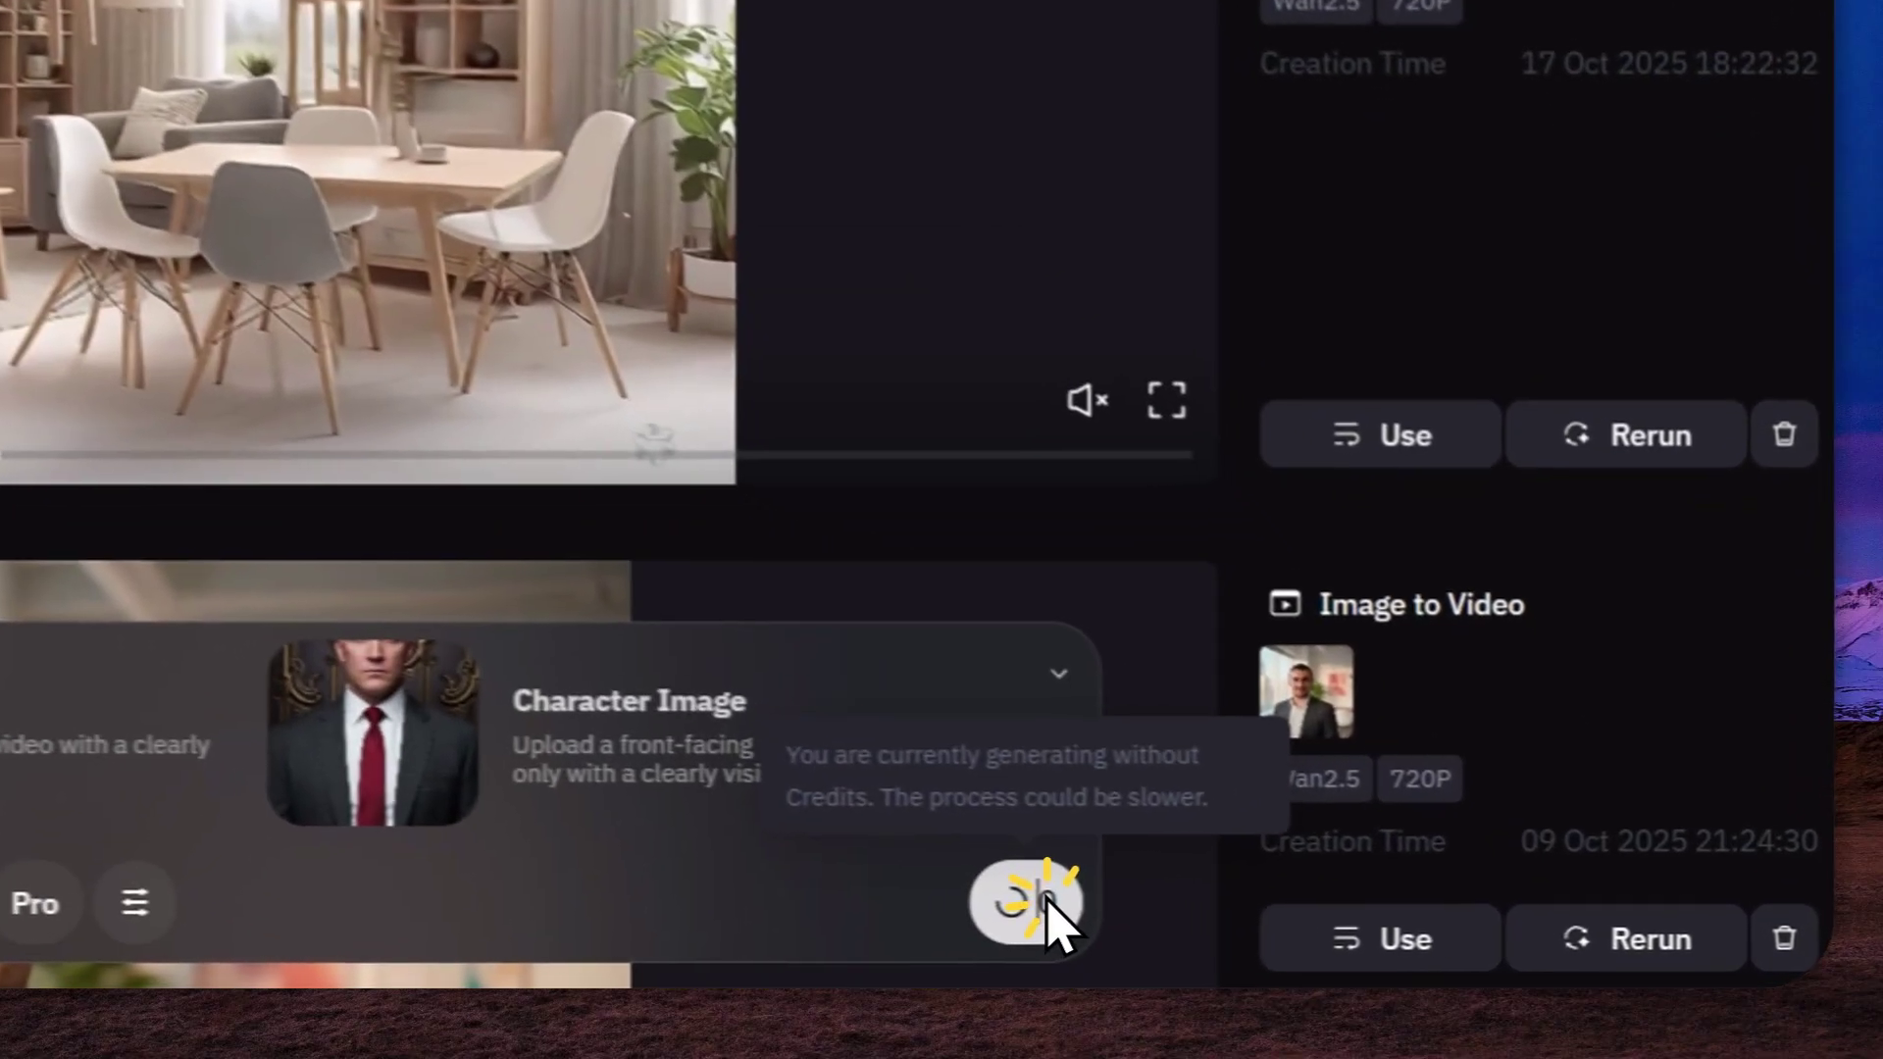
Start the Pro character swap and confirm the front-facing face warning.
{"action": "left_click", "coordinate": [1368, 943]}
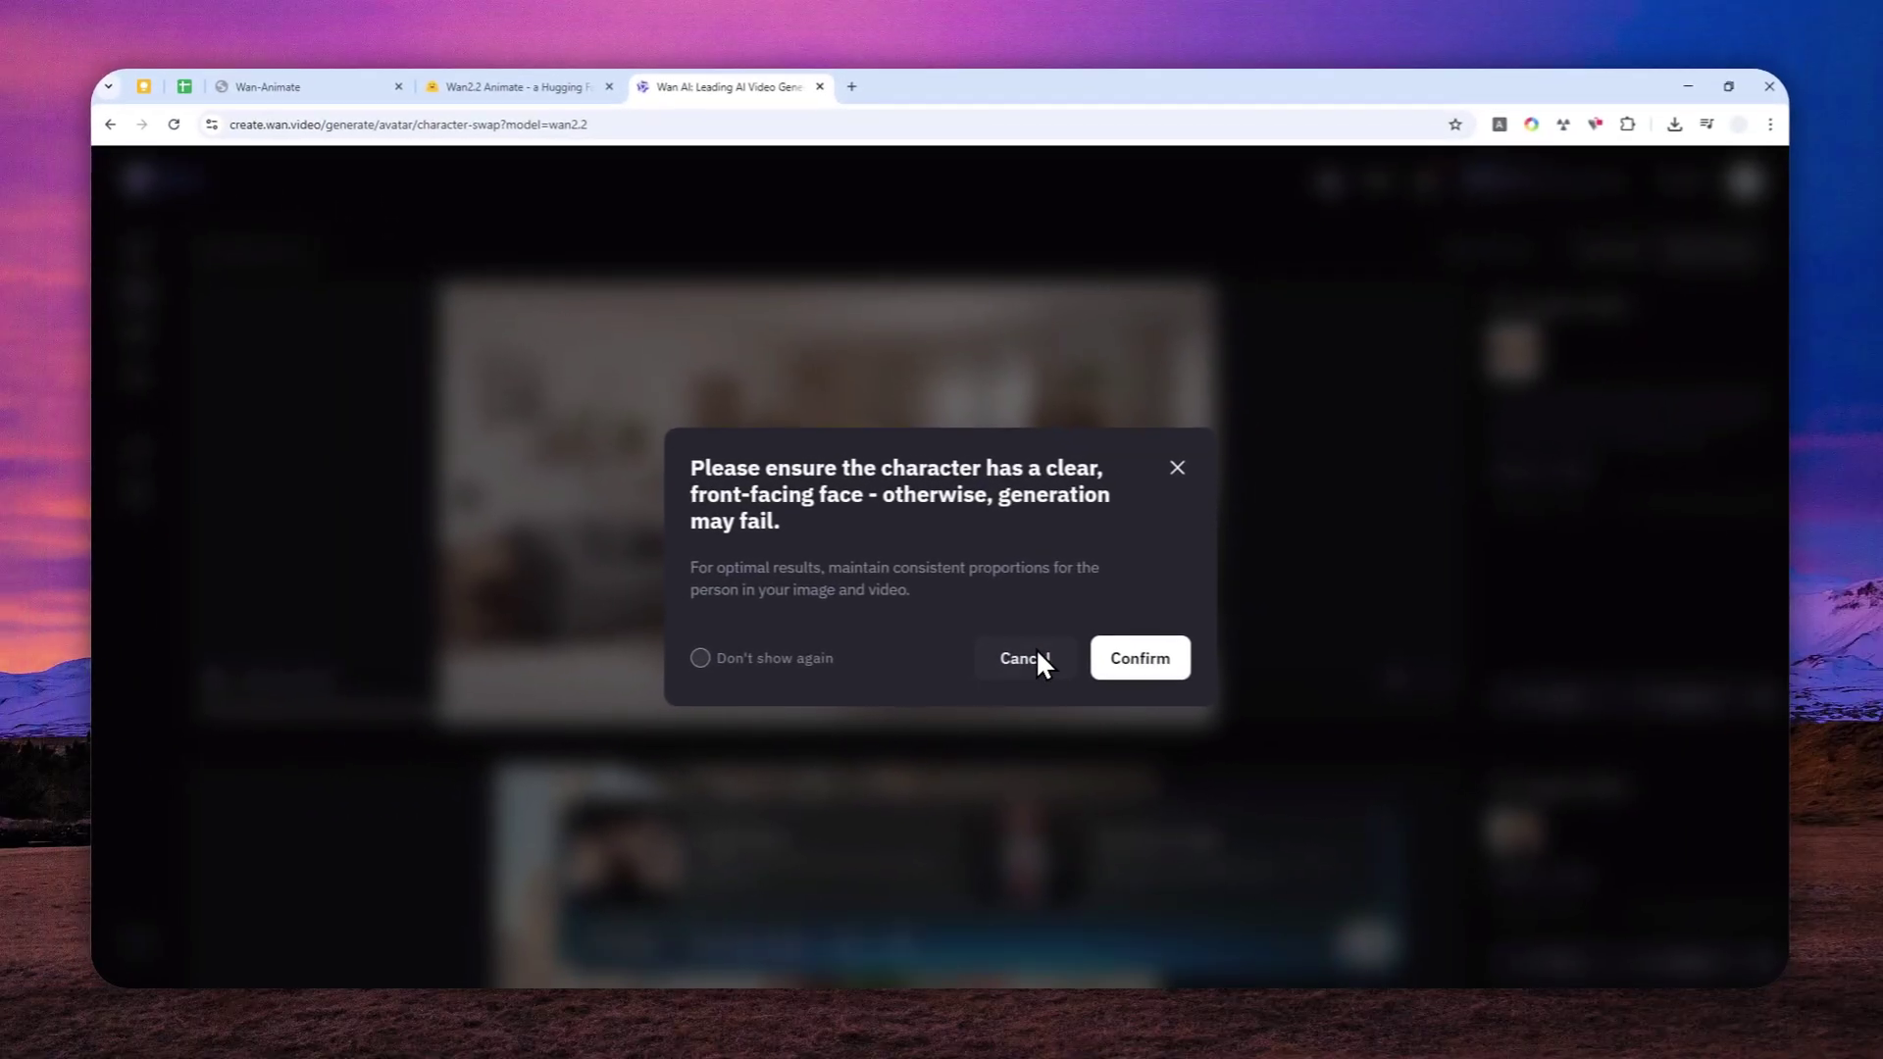
{"action": "left_click", "coordinate": [470, 329]}
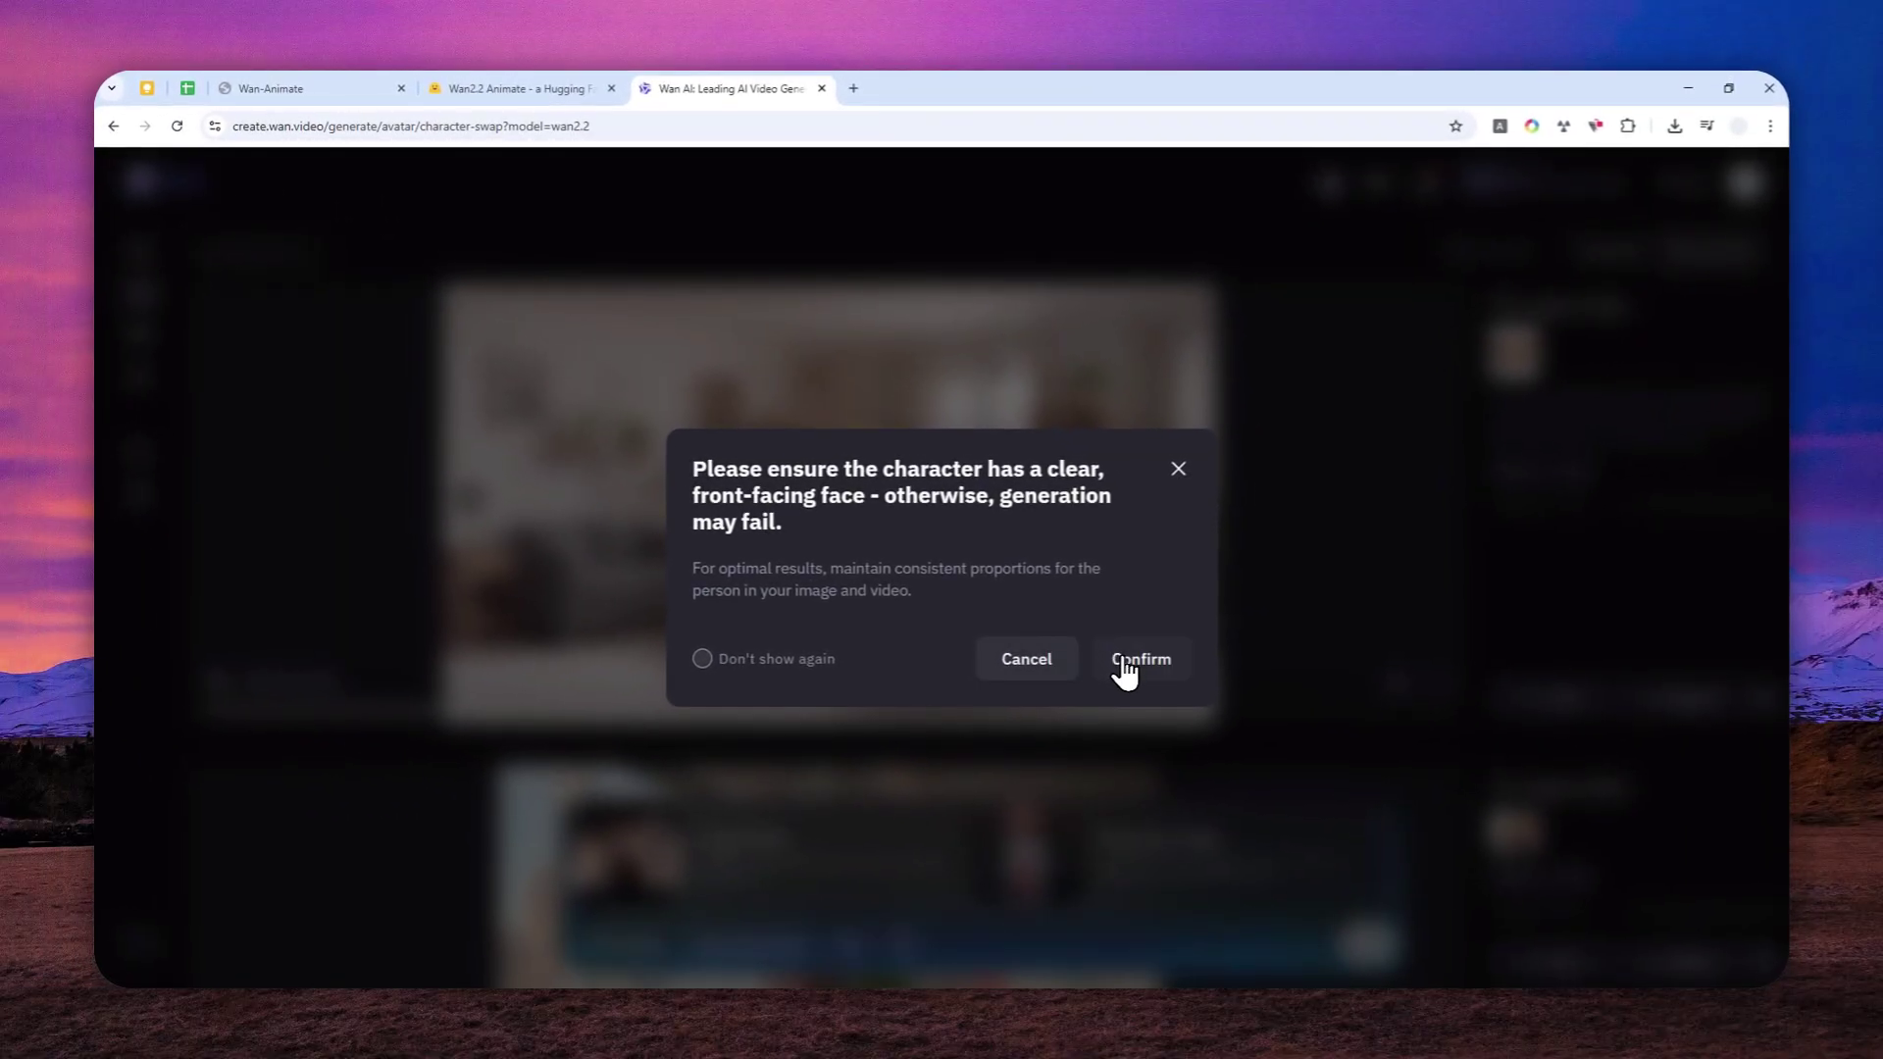
{"action": "left_click", "coordinate": [1101, 664]}
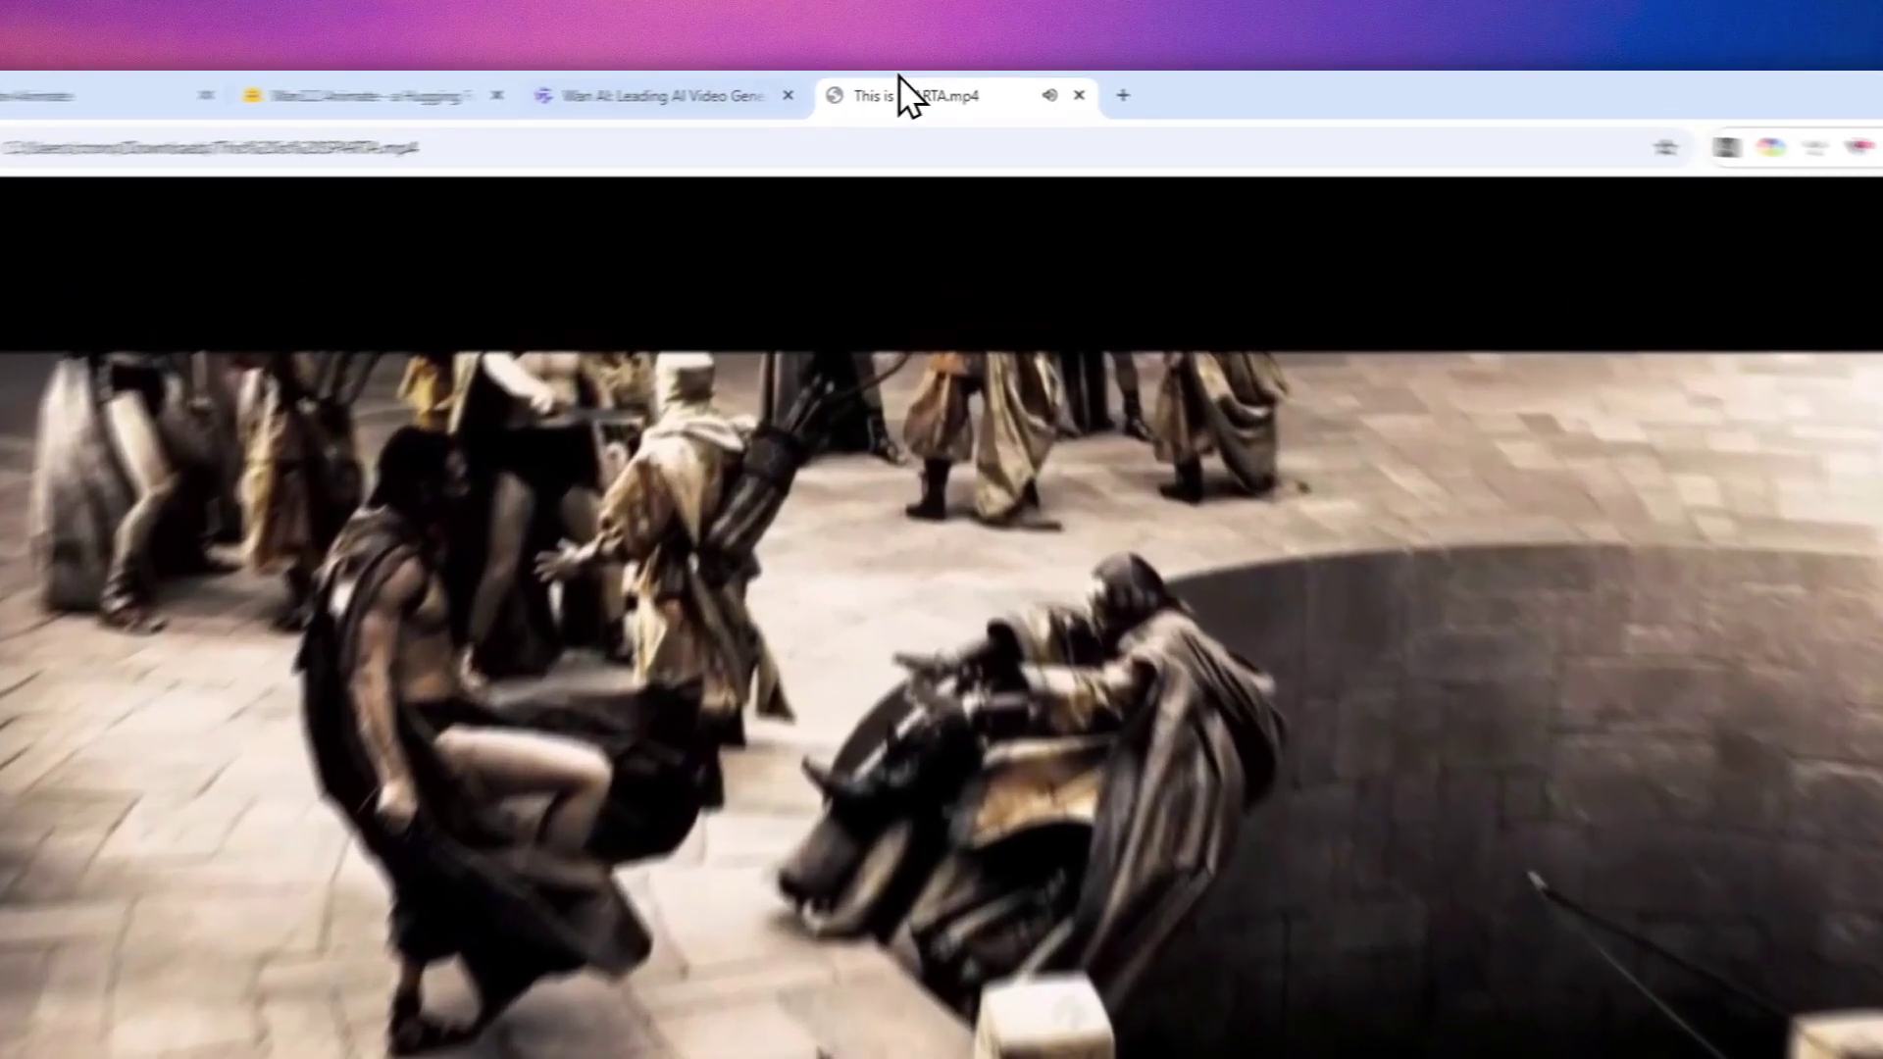
Back on the Wan page, open the Character Swap result full-size with sound on.
{"action": "left_click", "coordinate": [776, 87]}
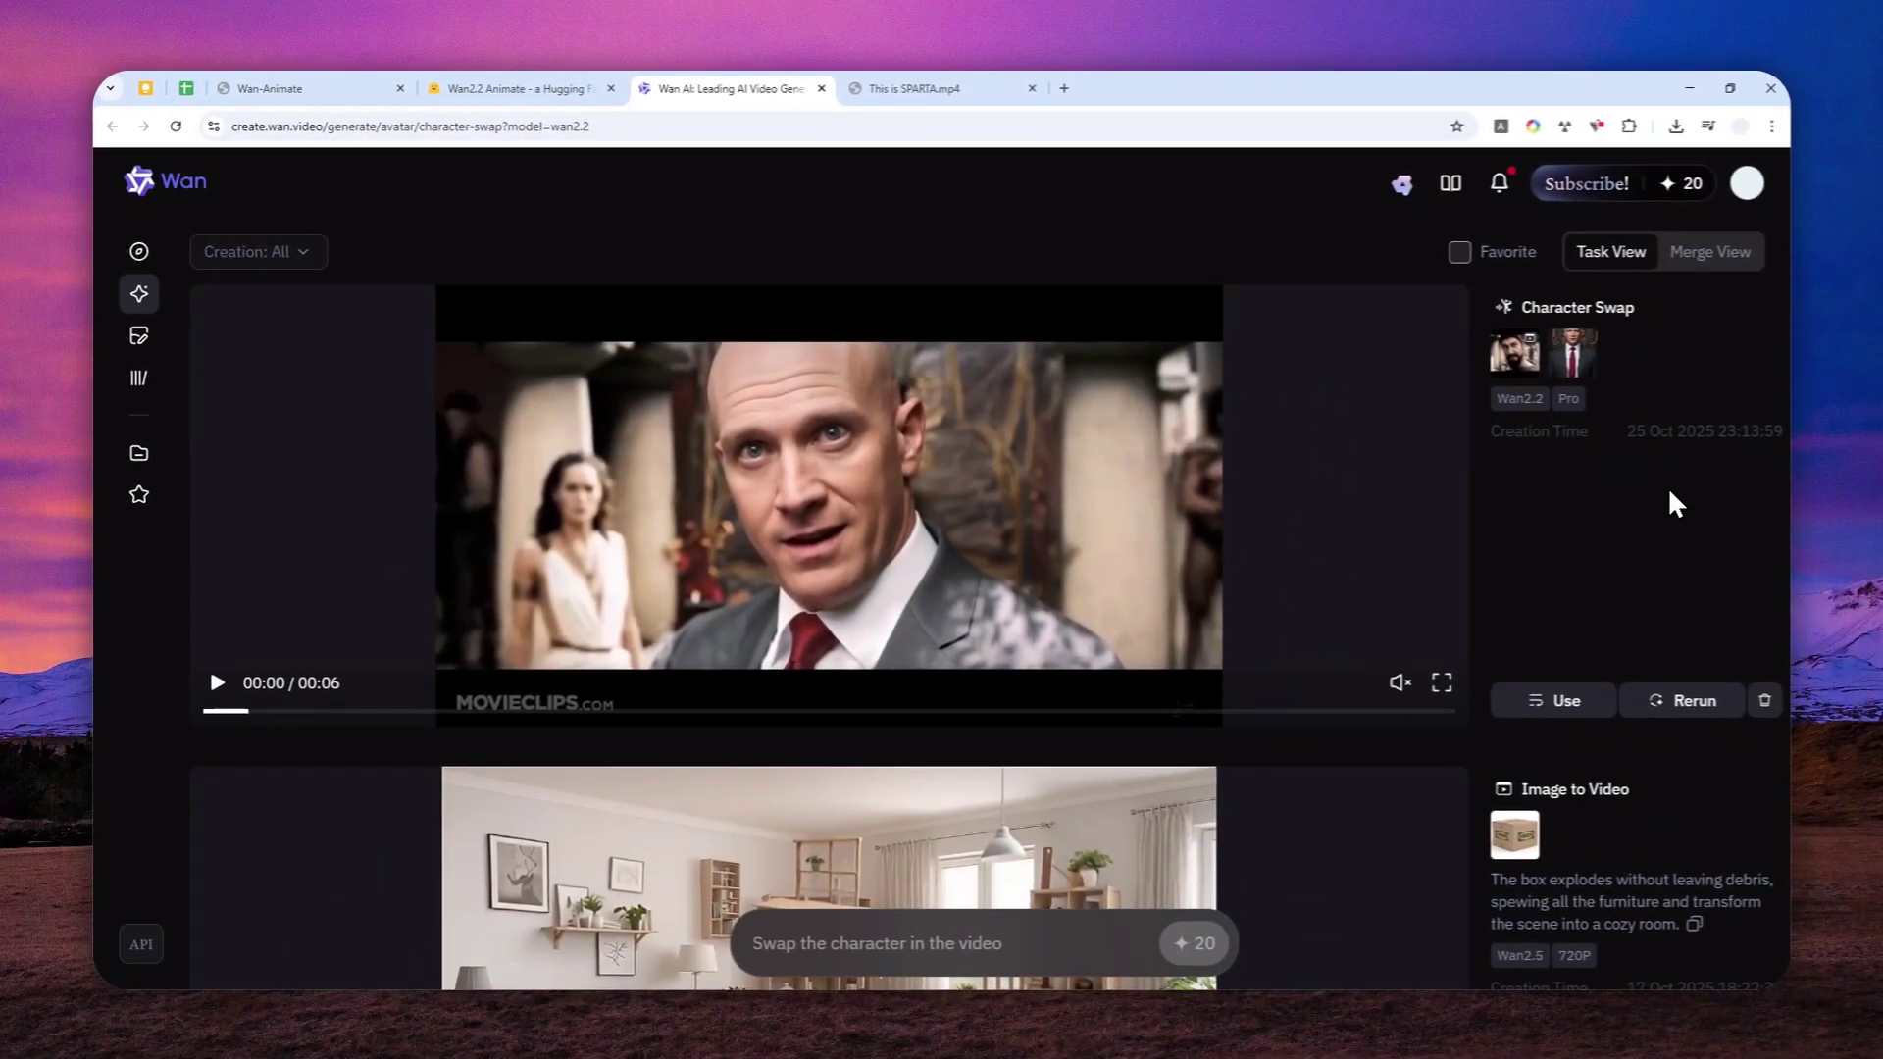
{"action": "left_click", "coordinate": [1384, 685]}
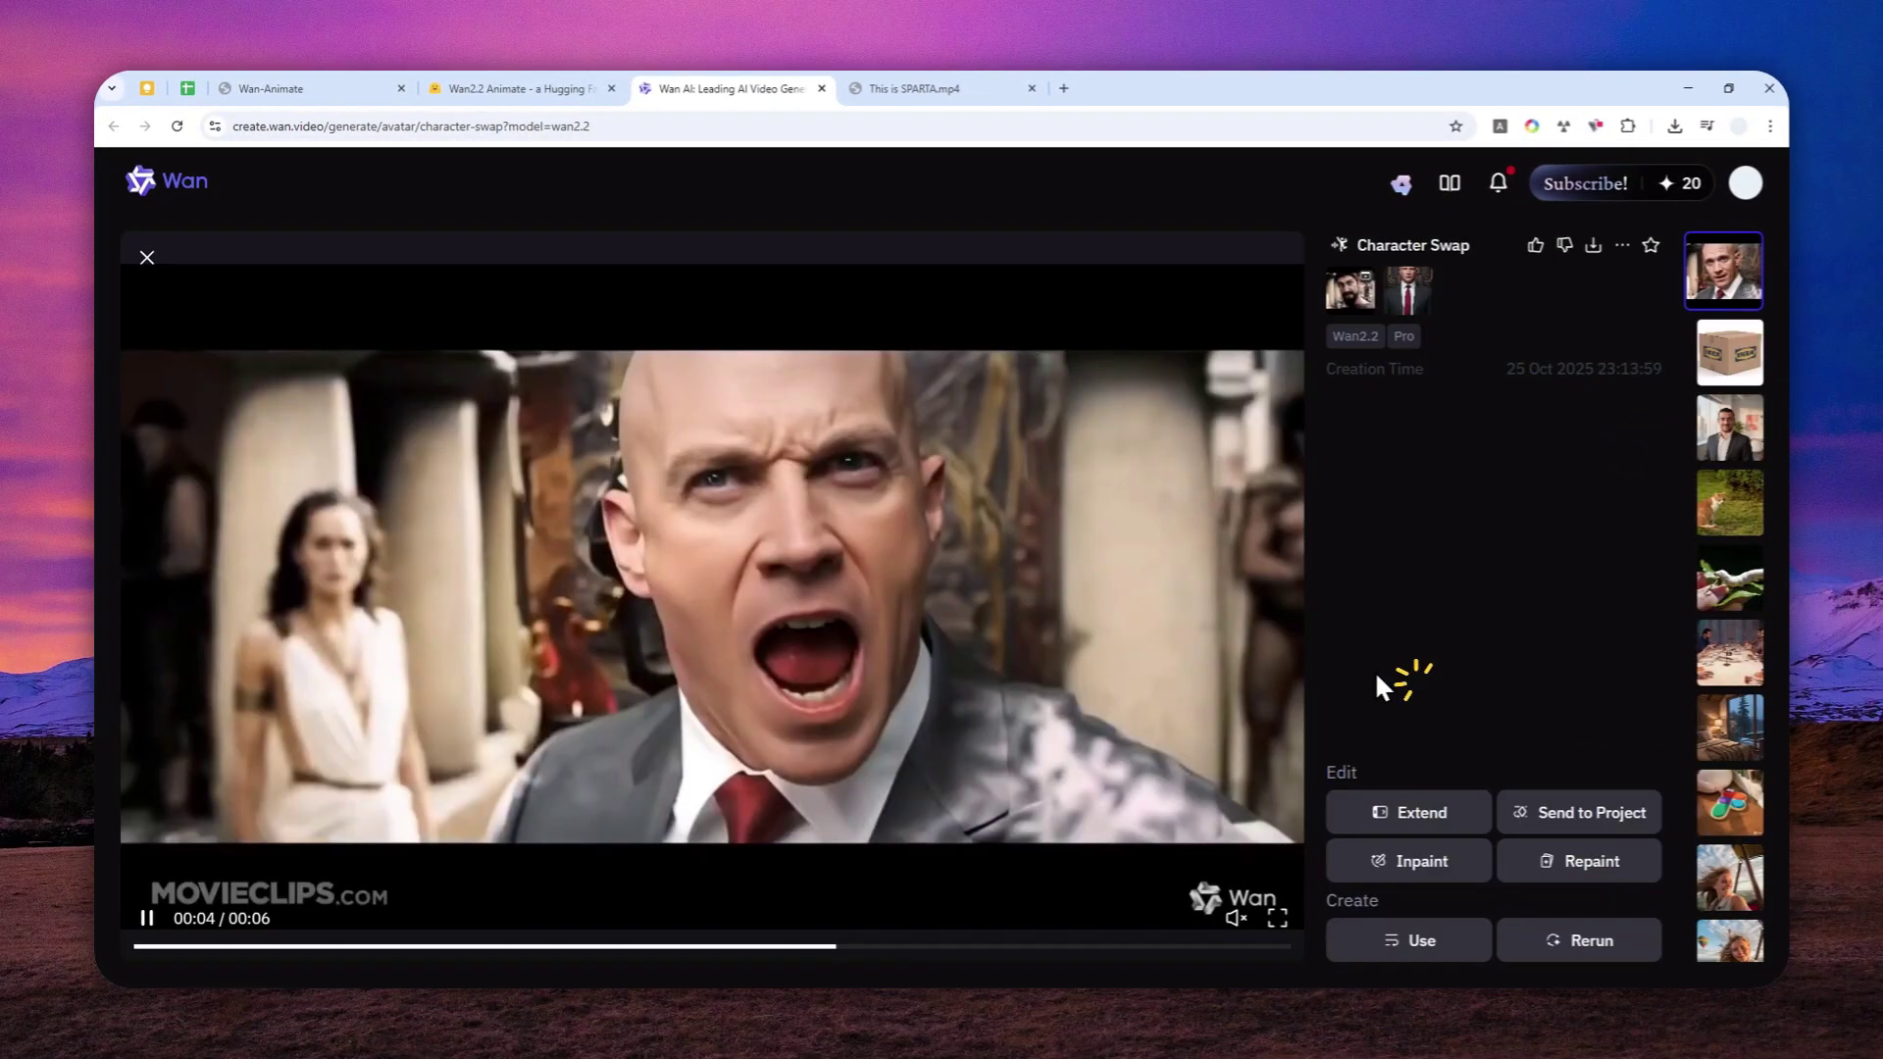
{"action": "left_click", "coordinate": [1235, 918]}
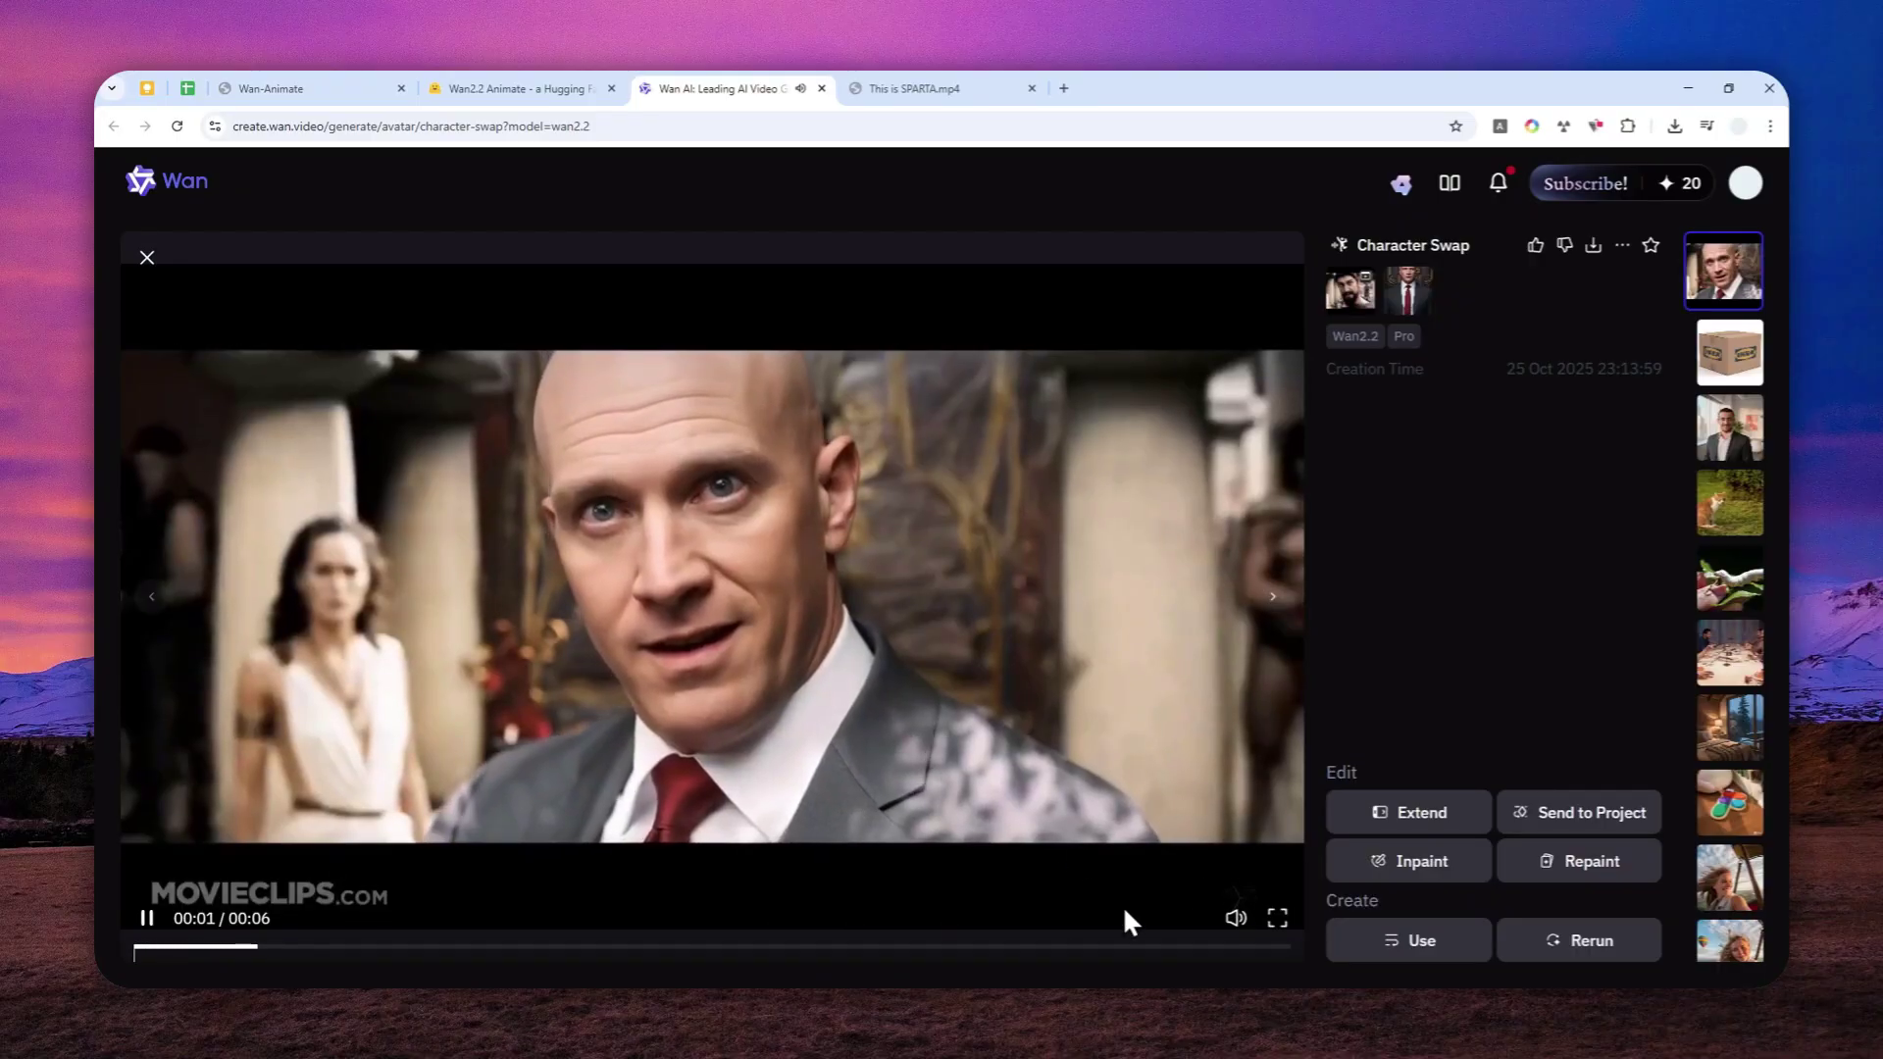
Mute the 6-second swap of the bald suited man in the viewer.
{"action": "left_click", "coordinate": [1237, 917]}
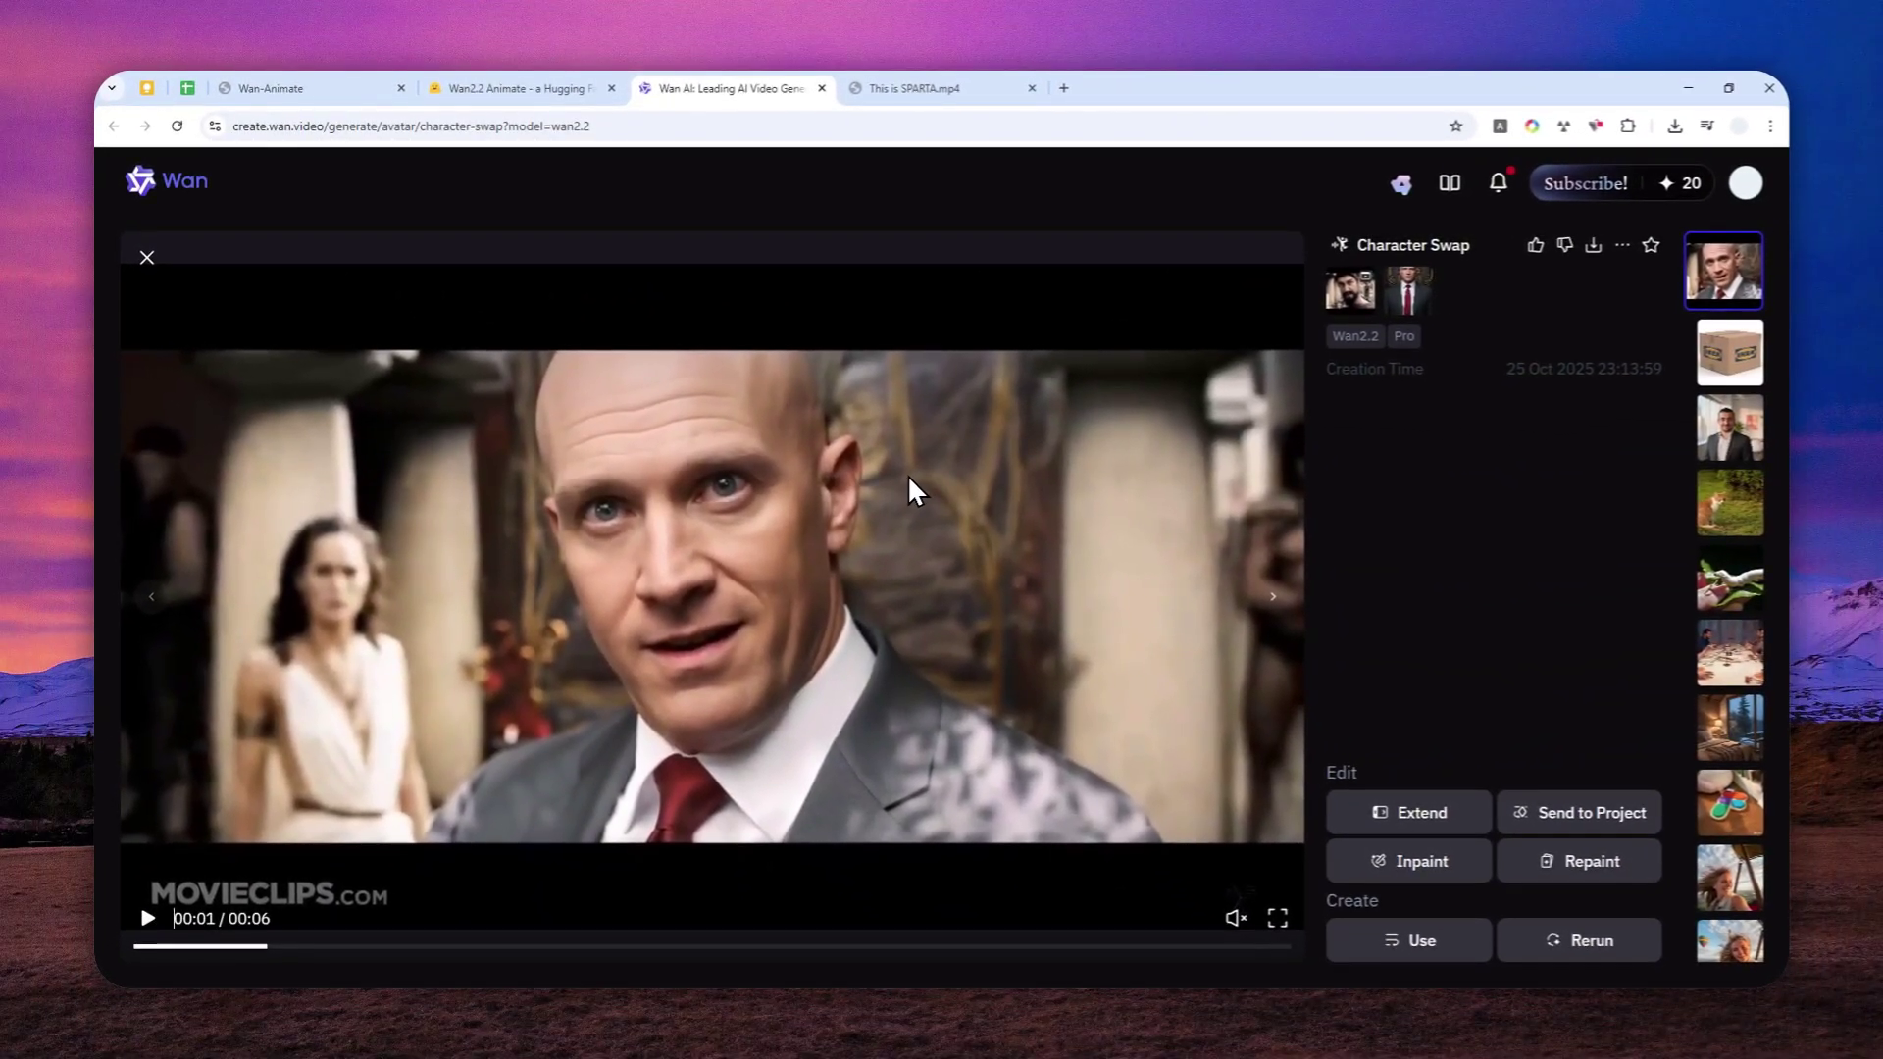
{"action": "left_click", "coordinate": [935, 90]}
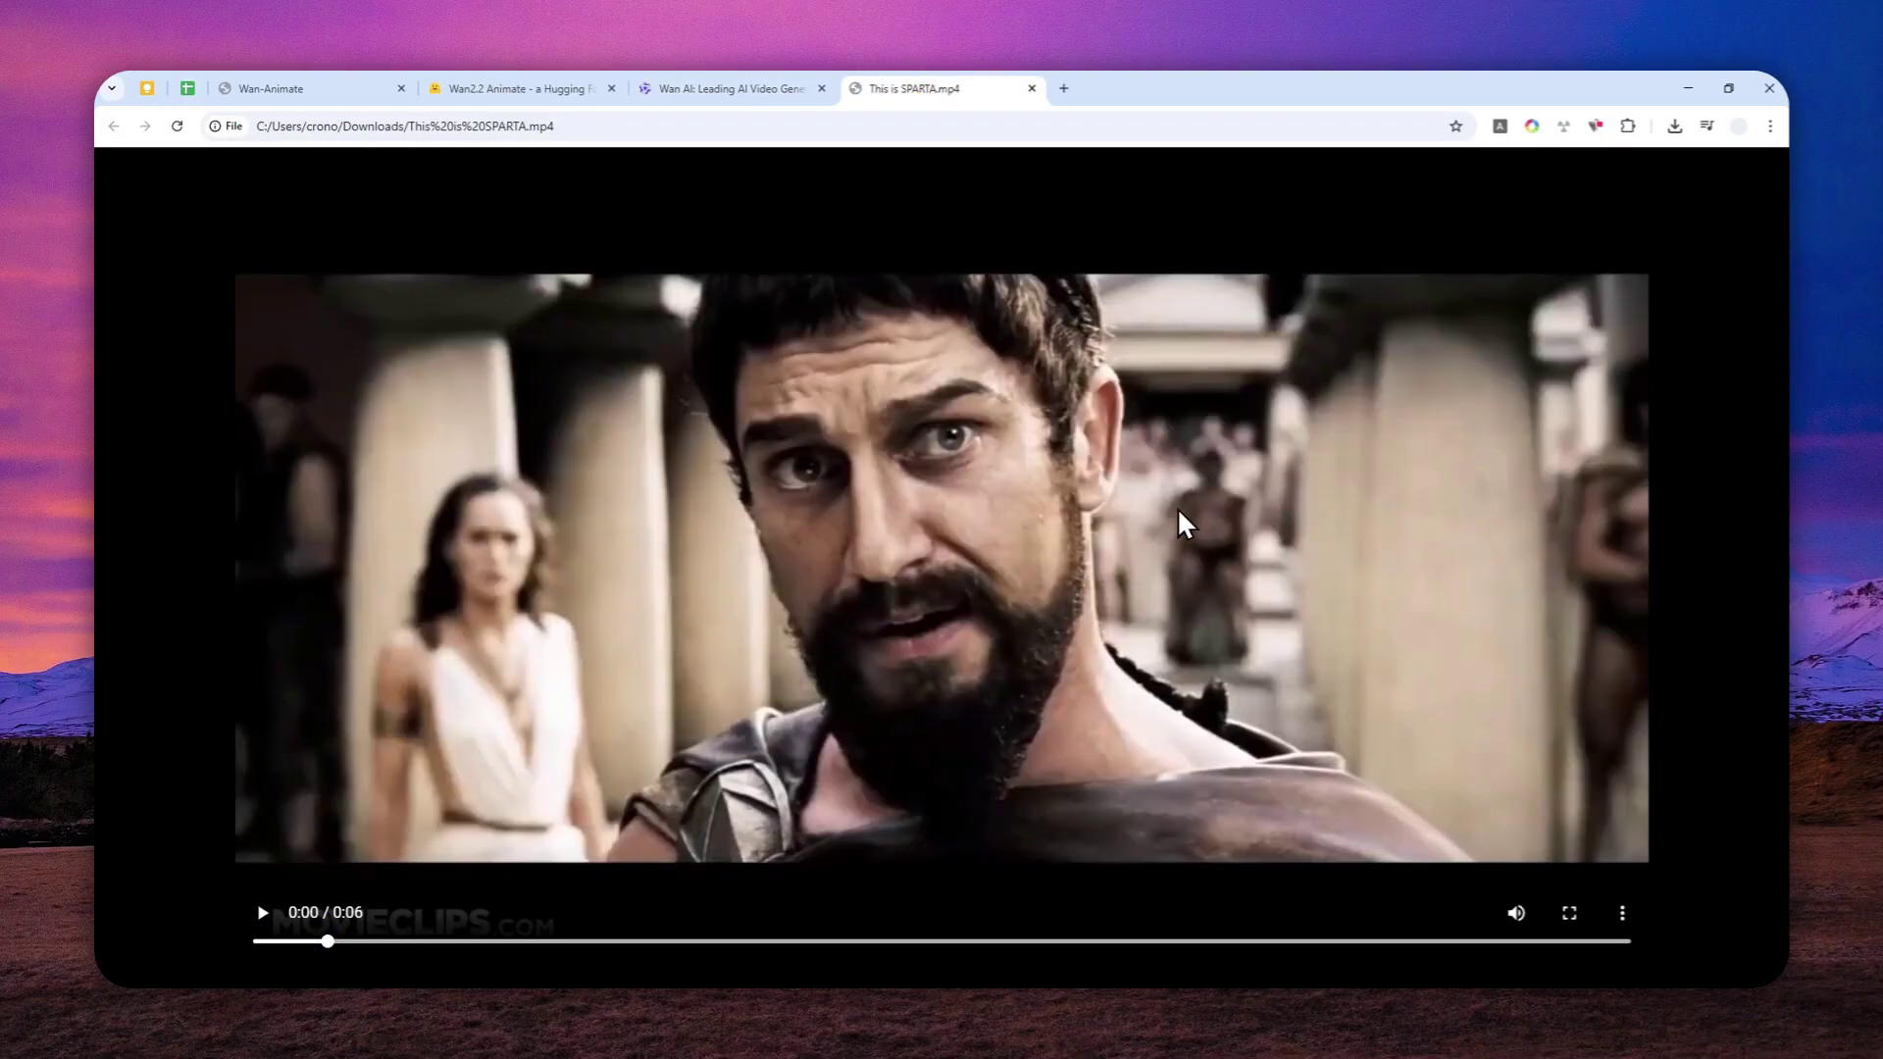
{"action": "left_click", "coordinate": [729, 90]}
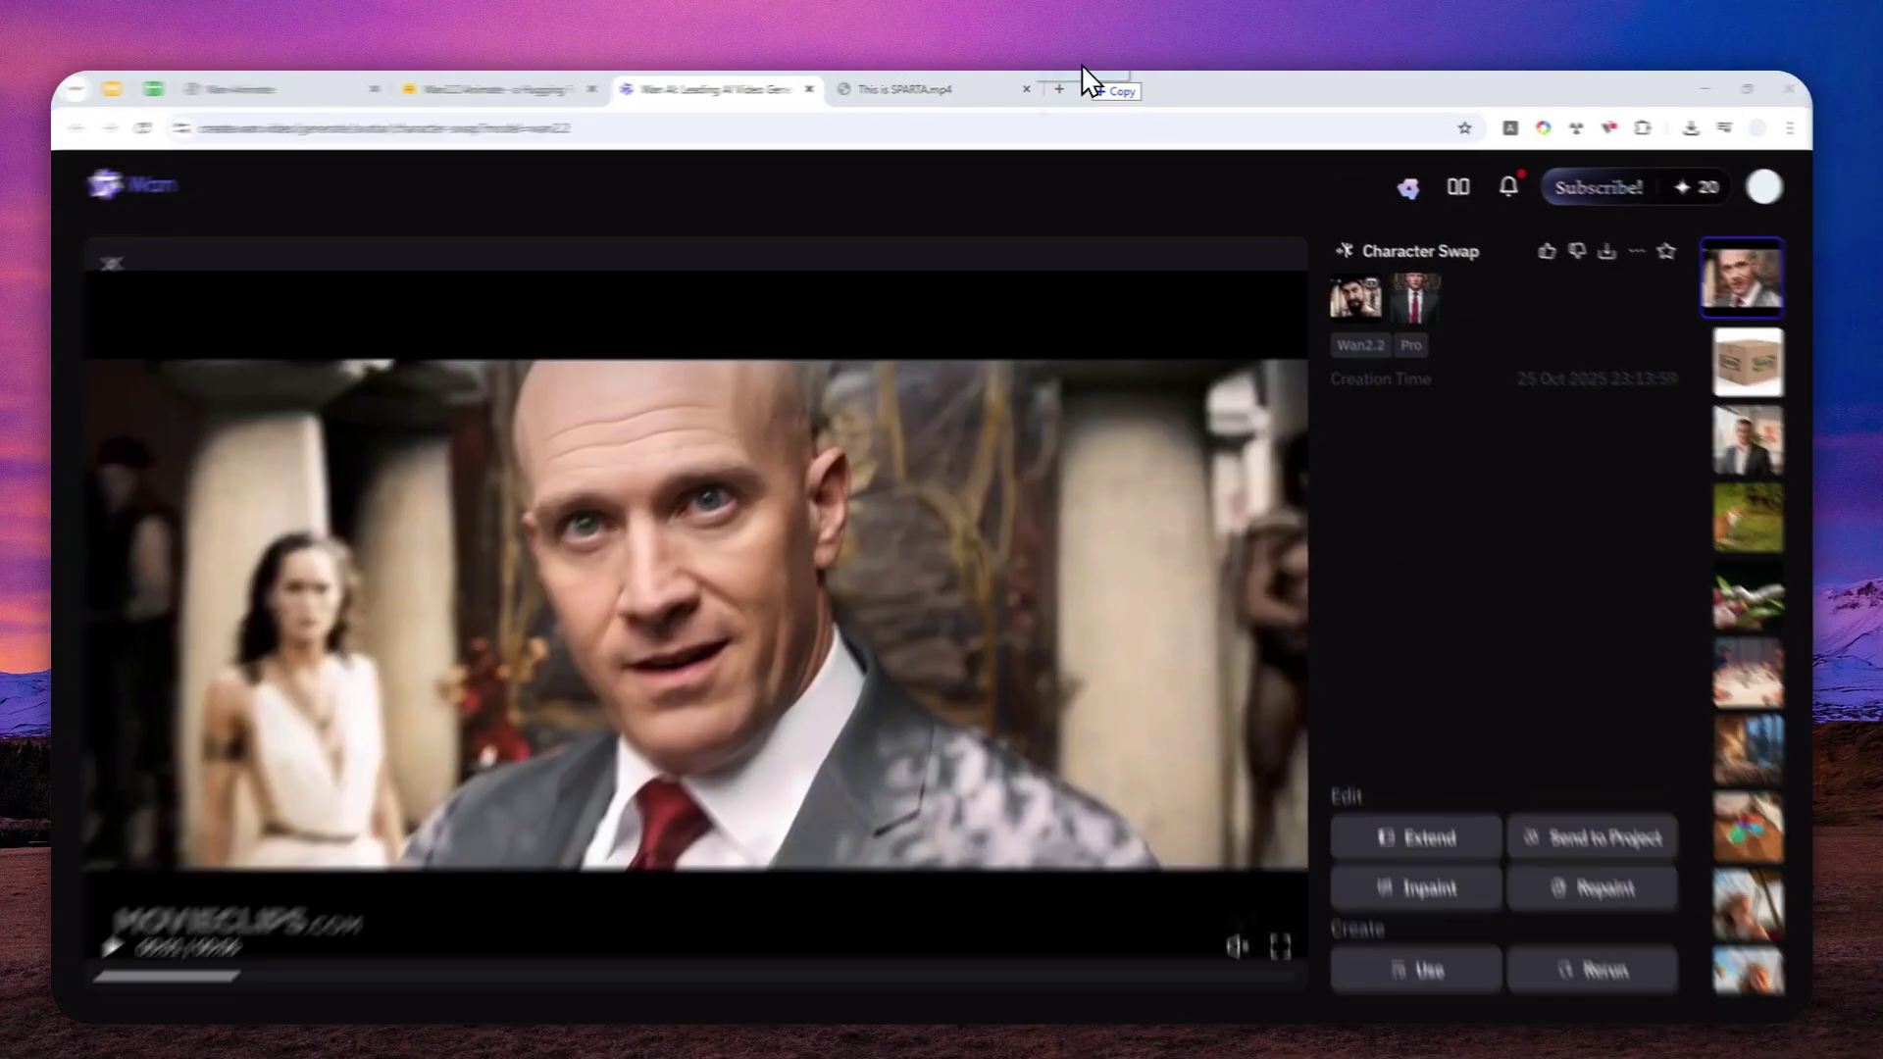
{"action": "left_click", "coordinate": [1085, 78]}
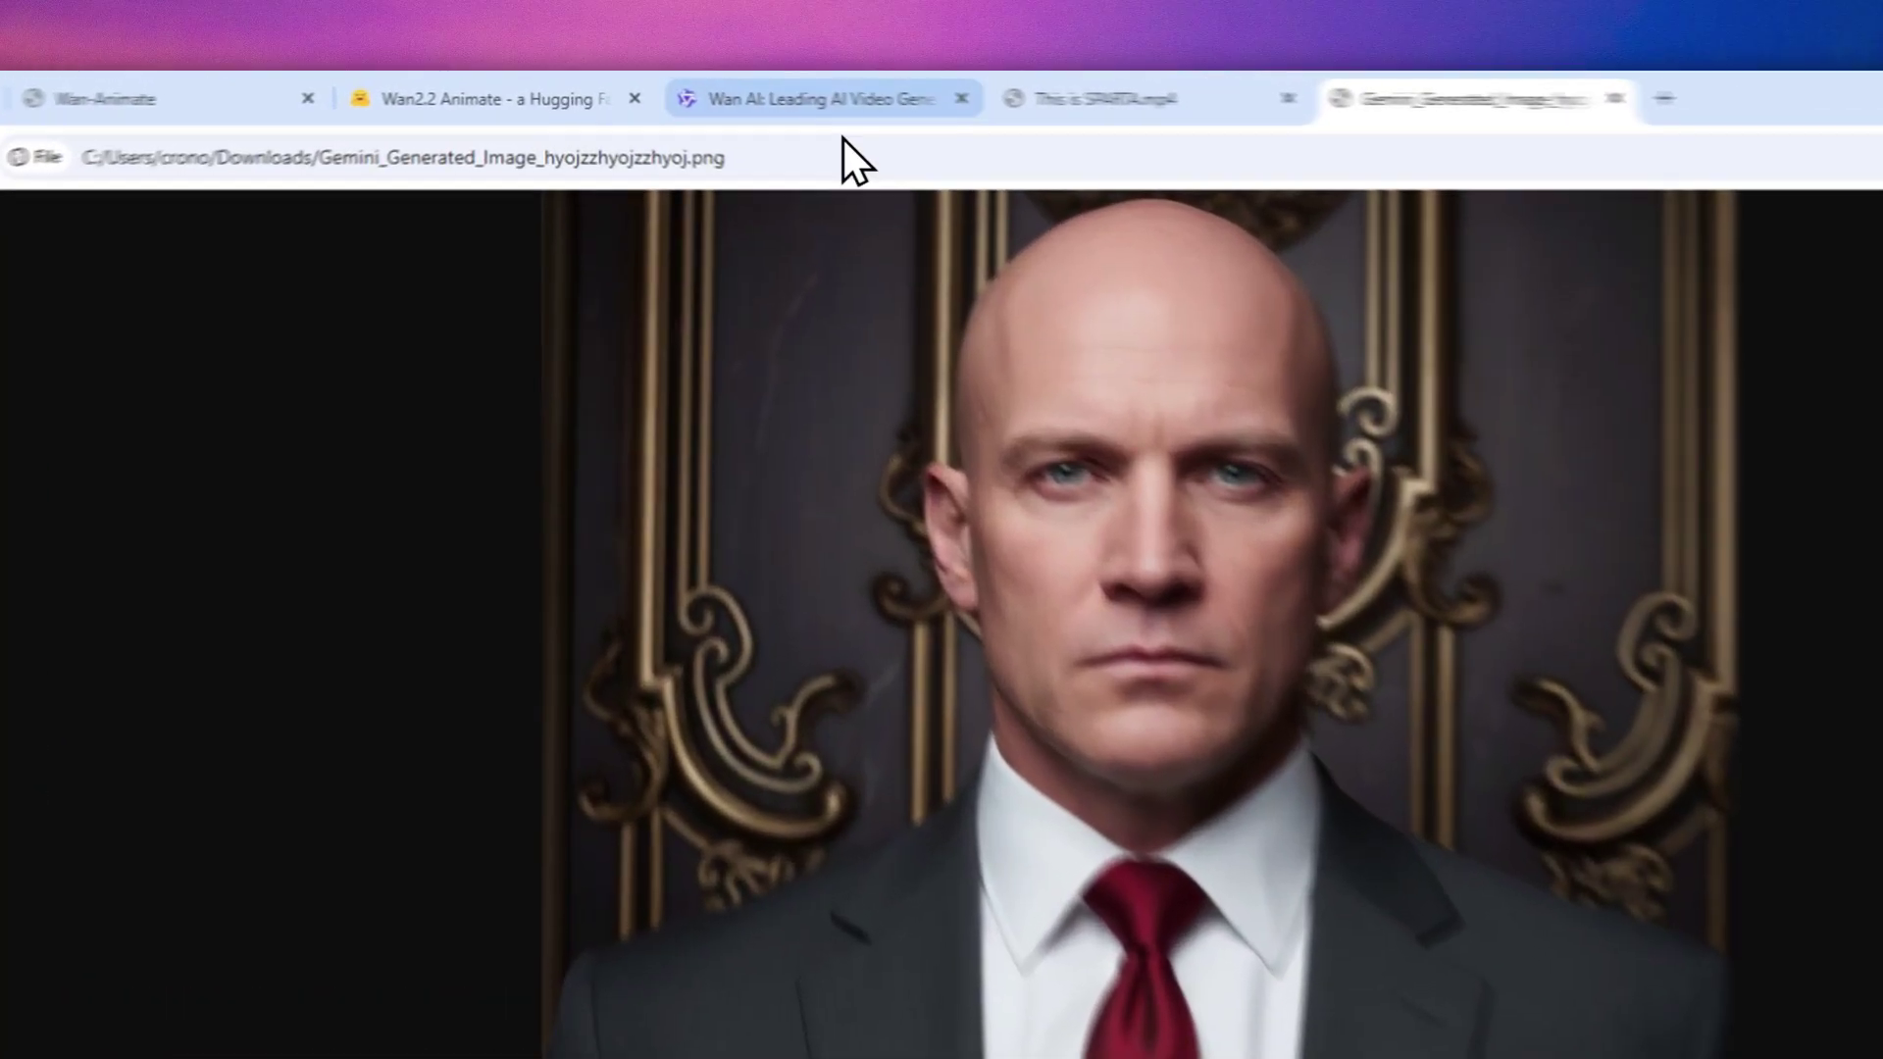
{"action": "left_click", "coordinate": [746, 88]}
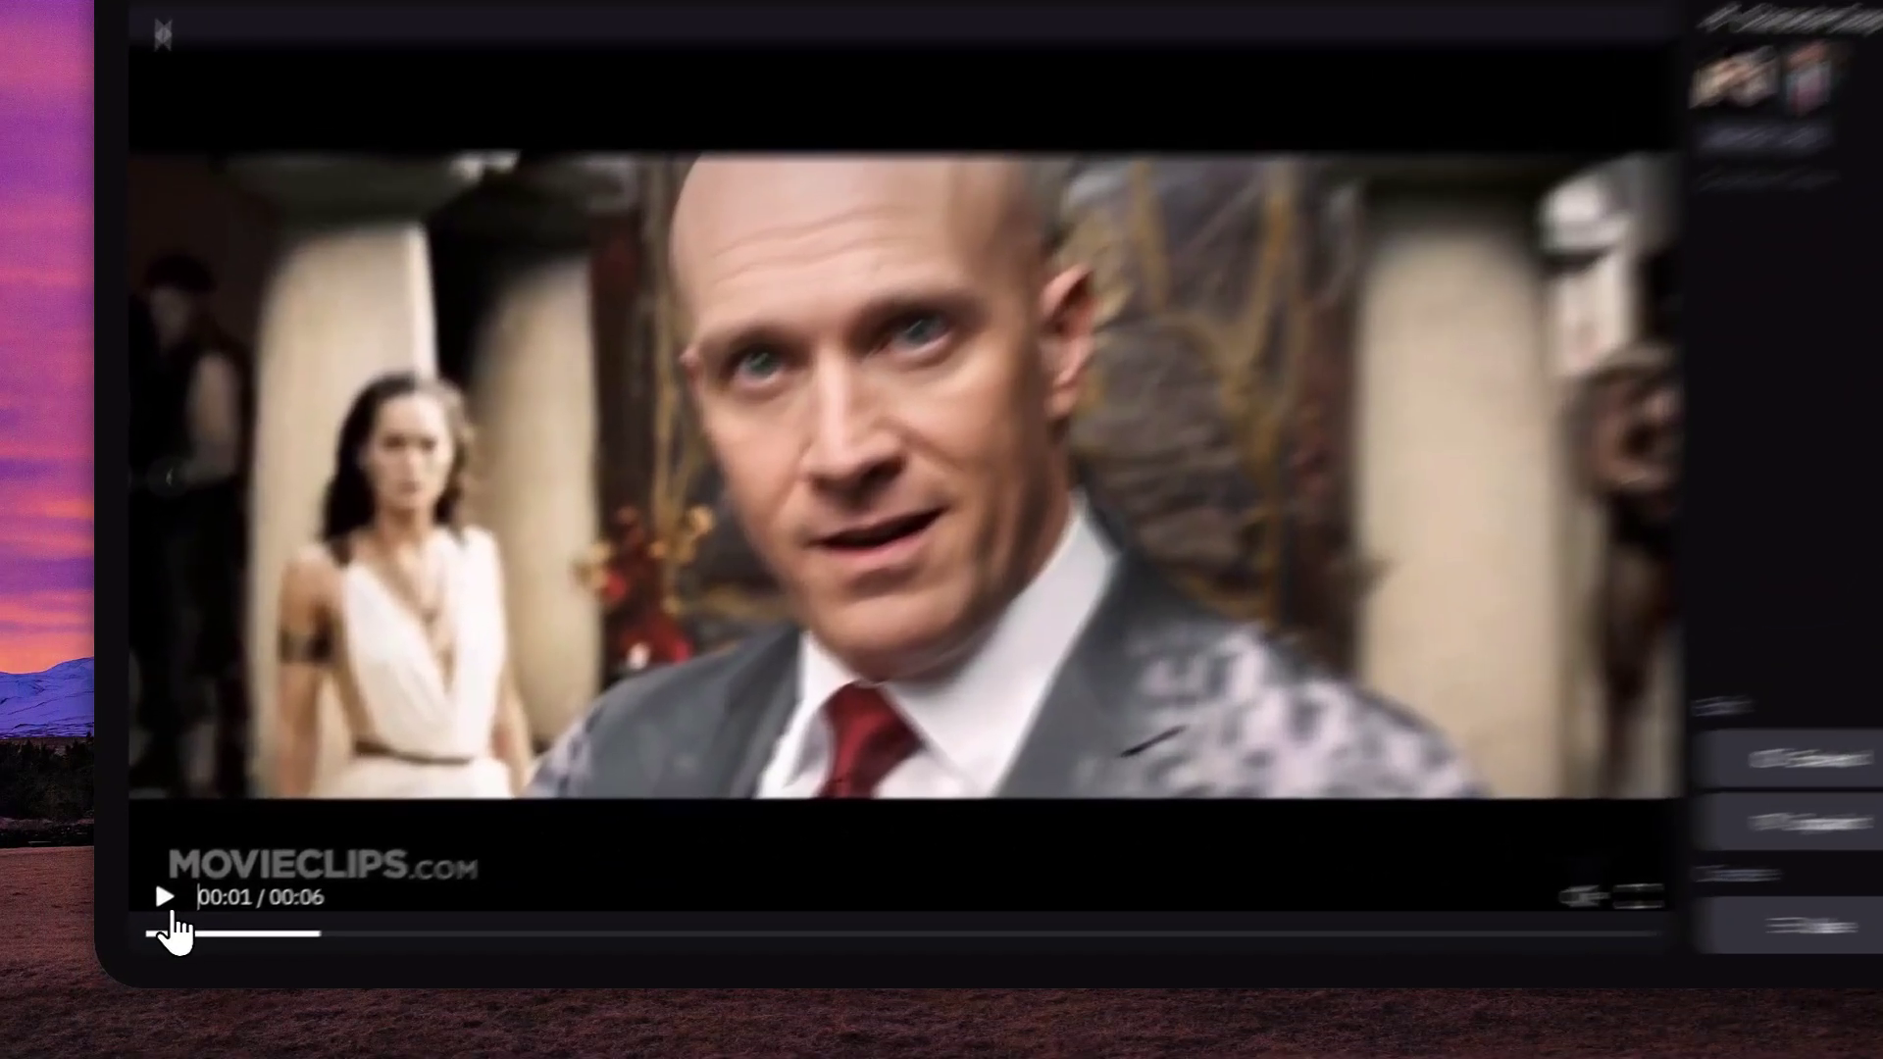
Replay the swap result and show its Download with/without Watermark options.
{"action": "left_click", "coordinate": [147, 918]}
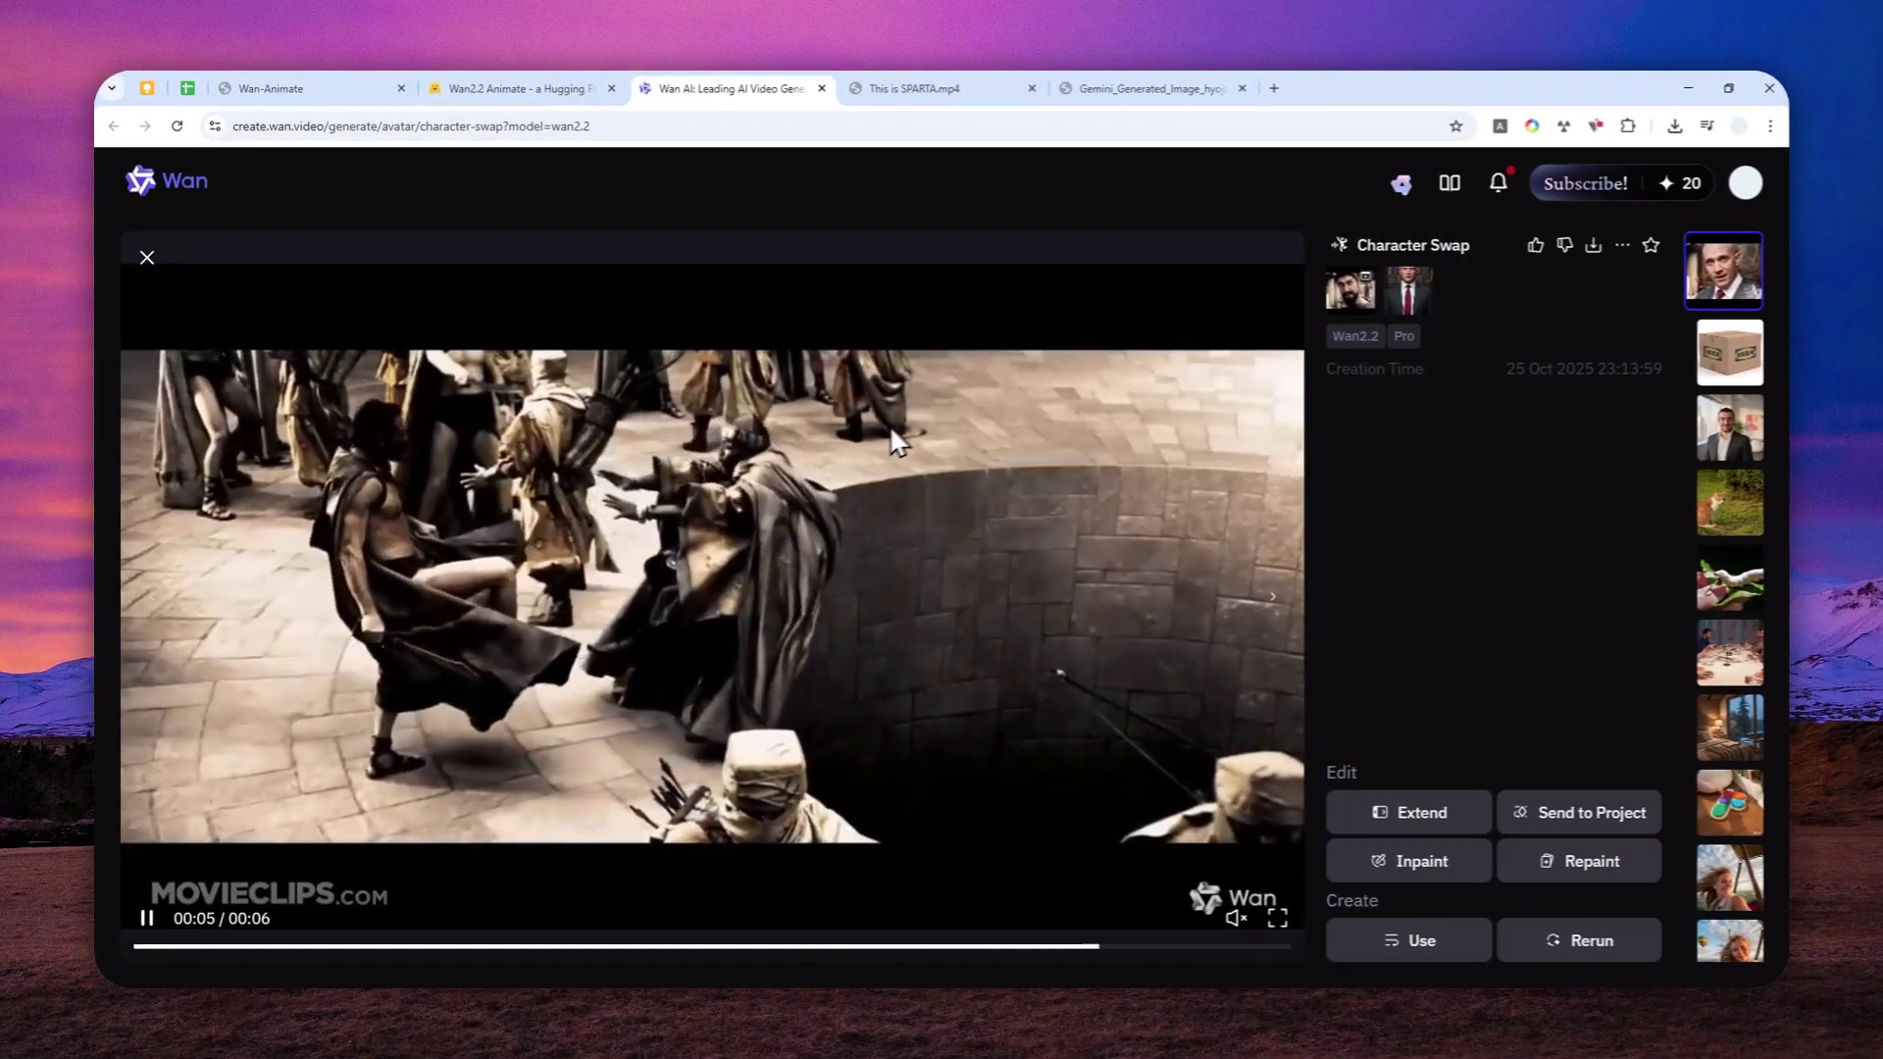
{"action": "left_click", "coordinate": [1593, 246]}
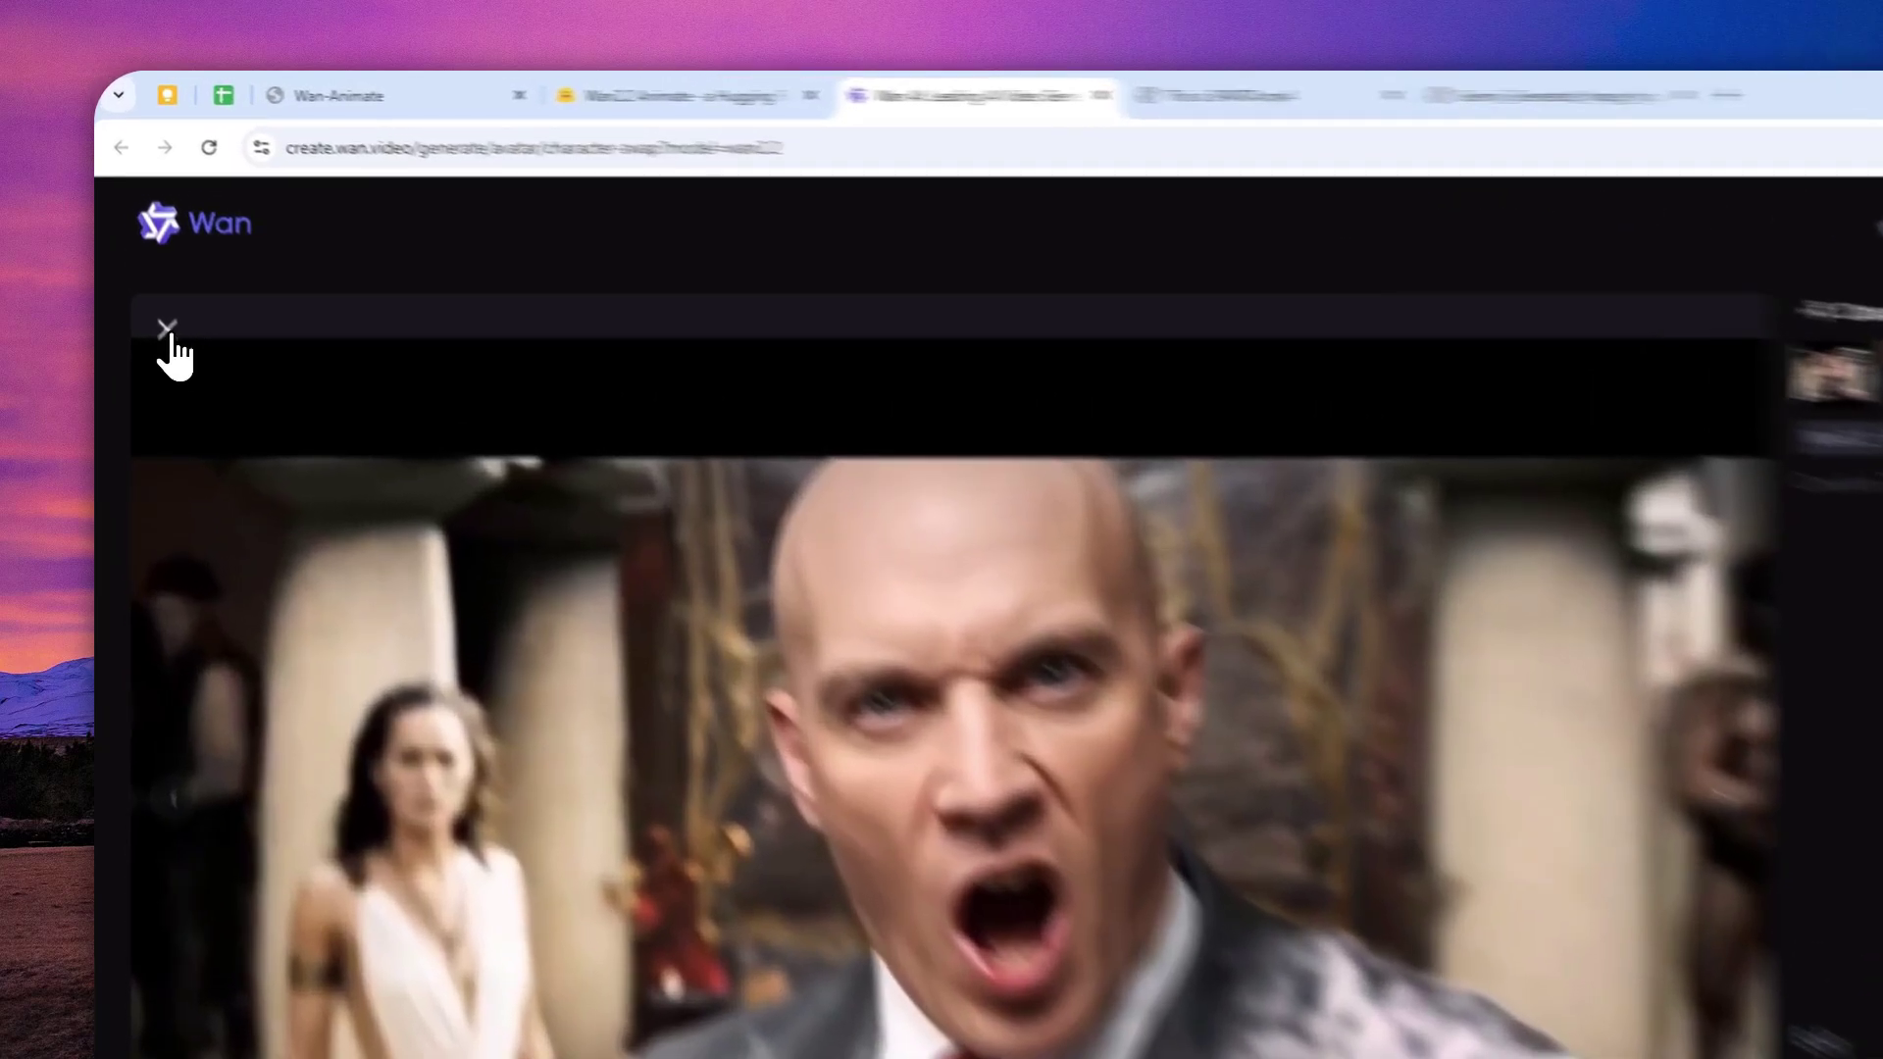
Close the viewer so the Character Swap result plays at the top of the task list.
{"action": "left_click", "coordinate": [148, 258]}
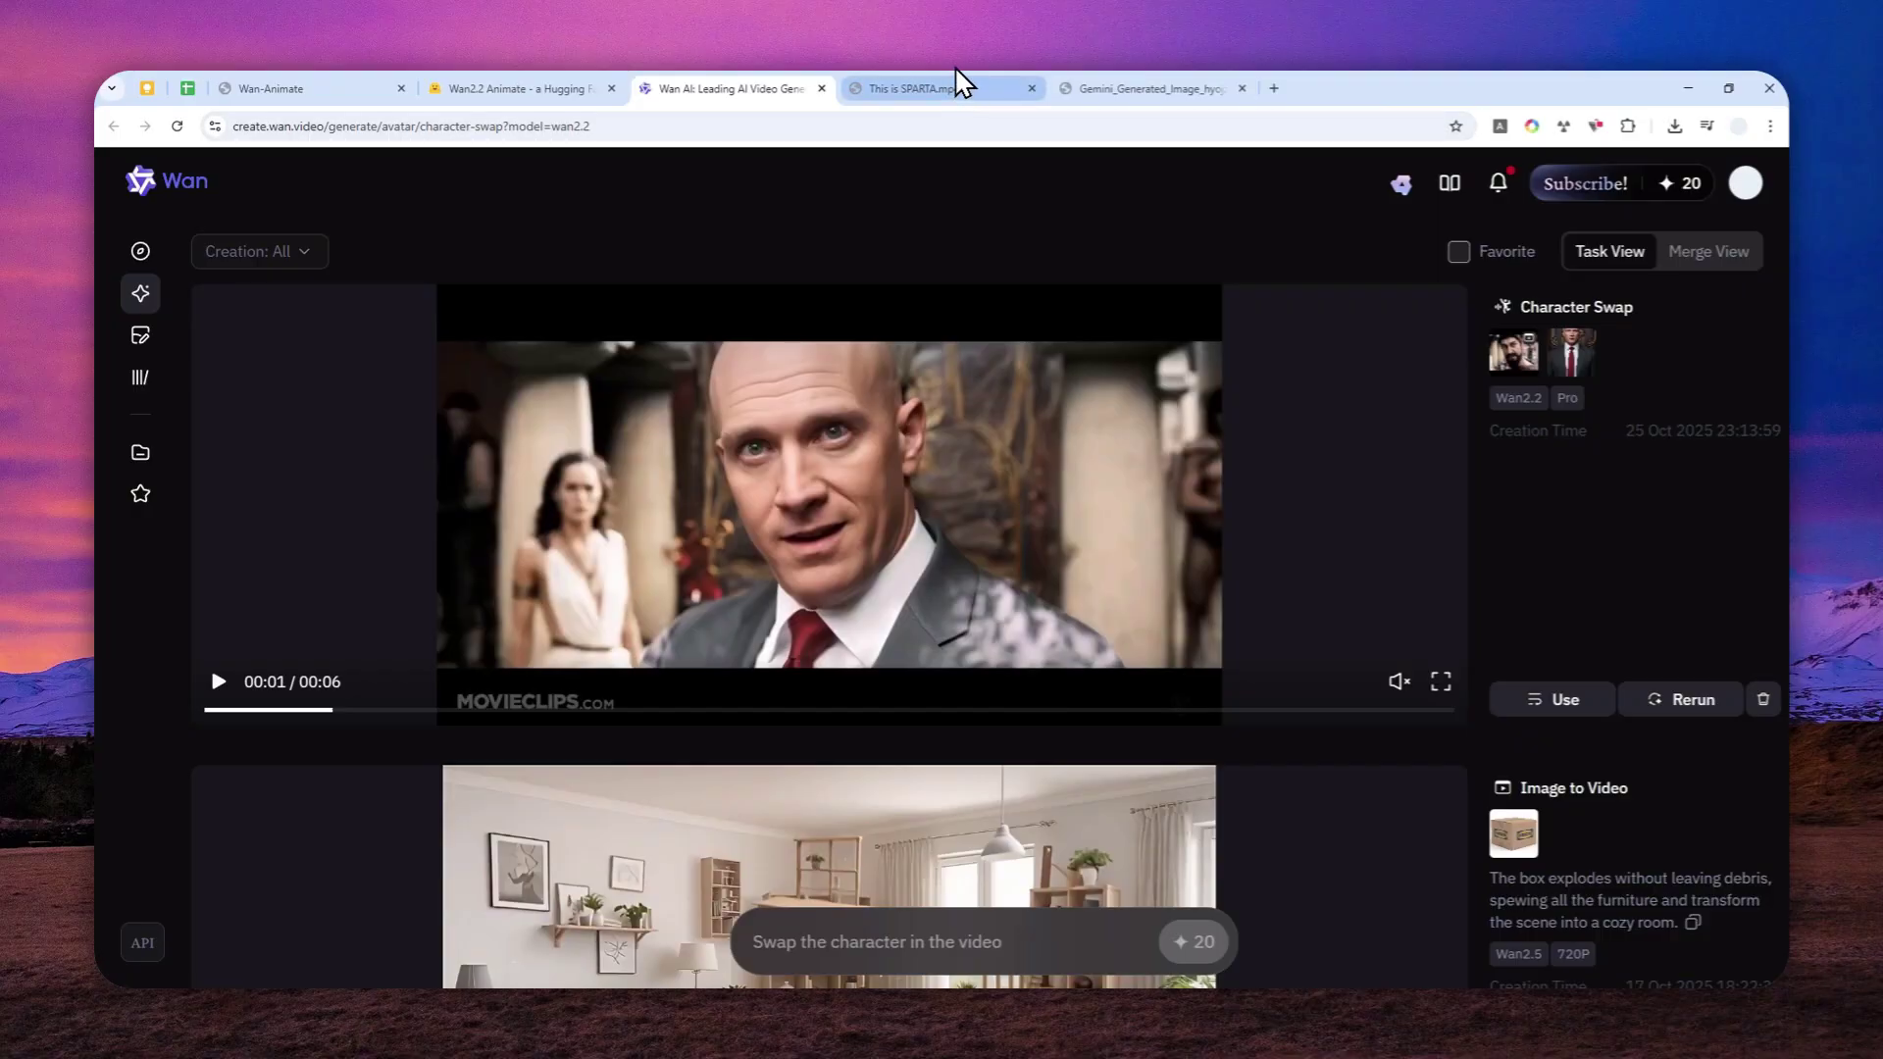
{"action": "mouse_move", "coordinate": [479, 469]}
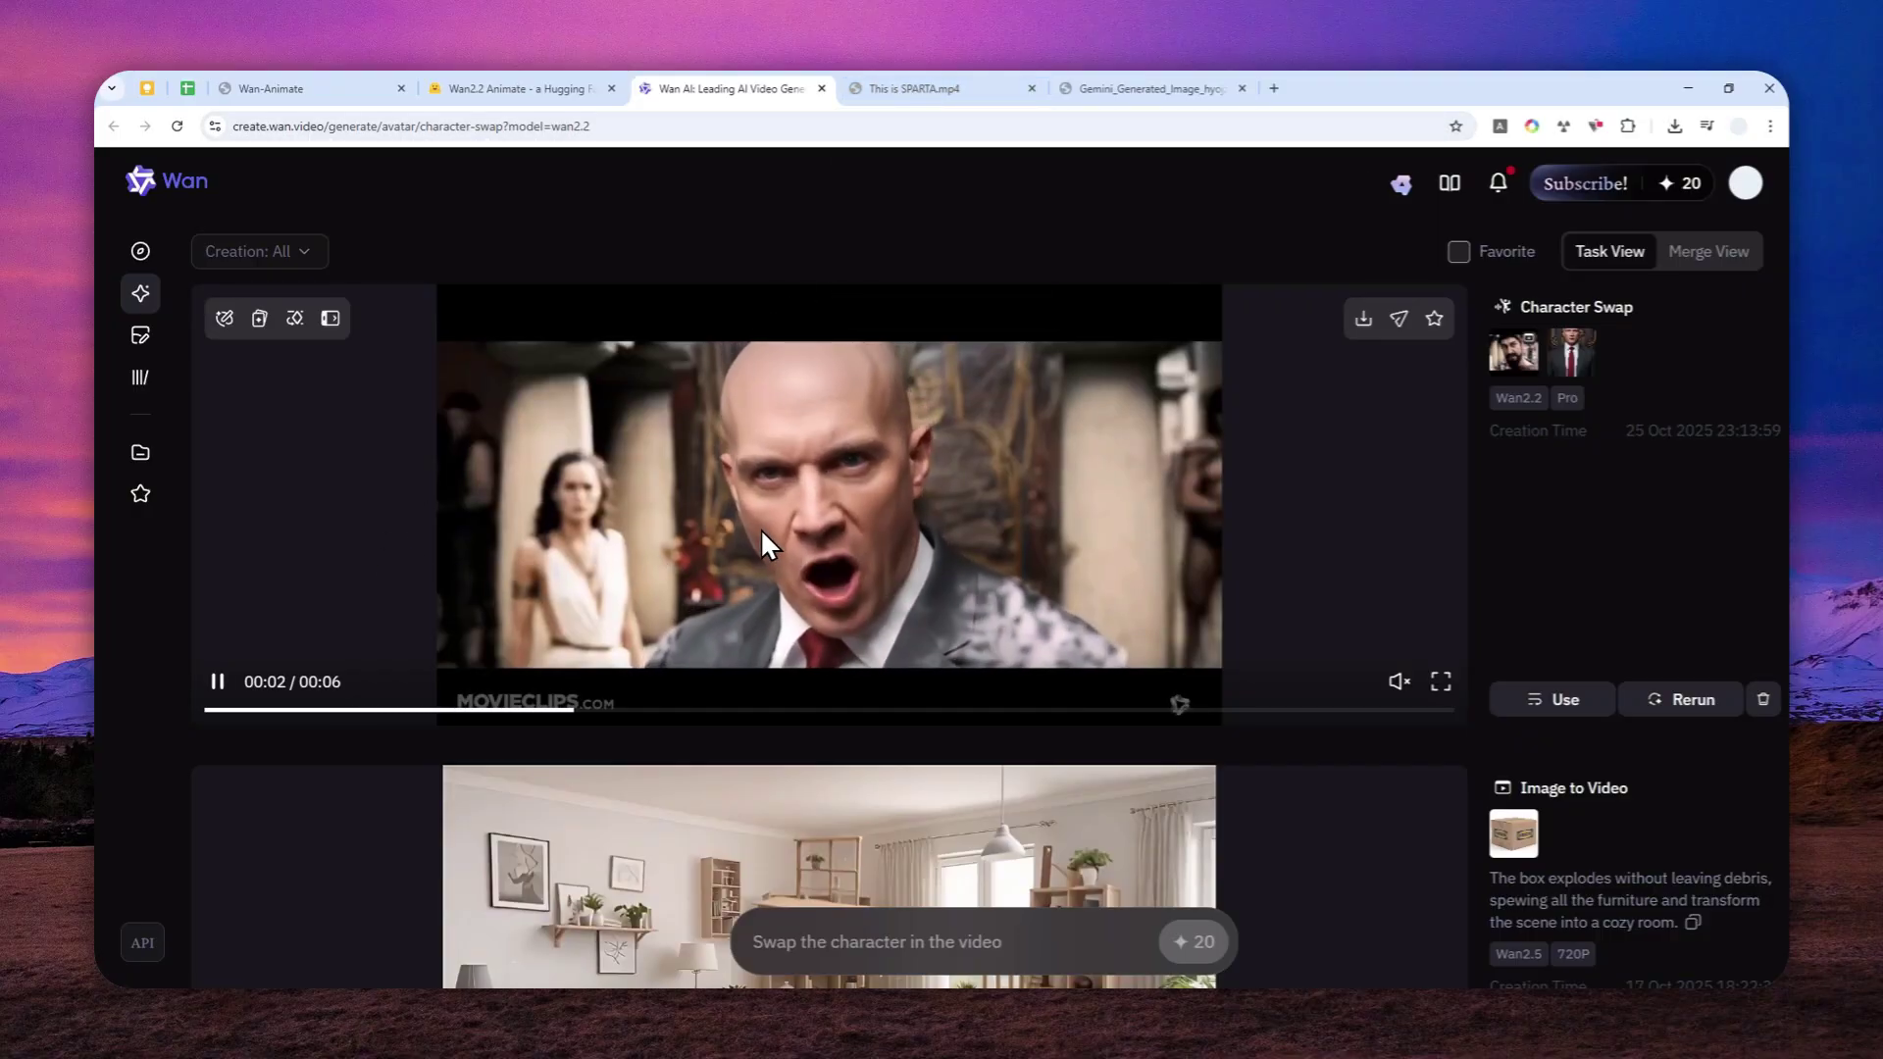